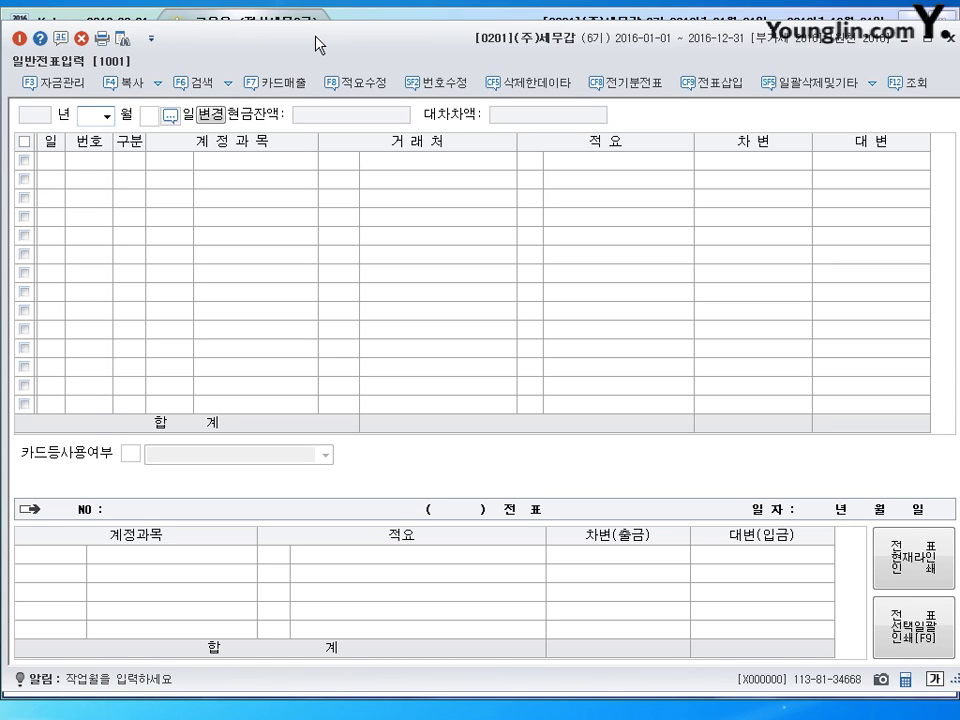
In the general voucher entry for month 5, day 1, record a debit of 12,360,000 to account 0208 차량운반구
text(5)
key(Return)
text(1)
key(Return)
text(3)
key(Return)
text(208)
key(Return)
key(Return)
key(Return)
text(12360000)
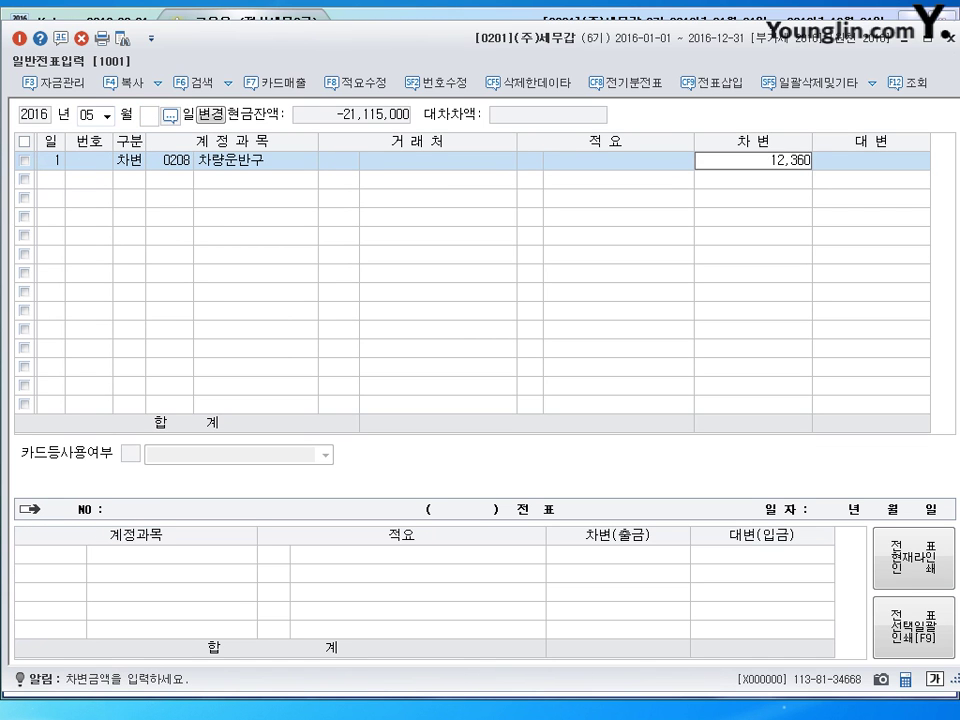
key(Return)
Add a day 1 credit line for account 0102 당좌예금 with the amount 12,000,000
key(Return)
text(4)
key(Return)
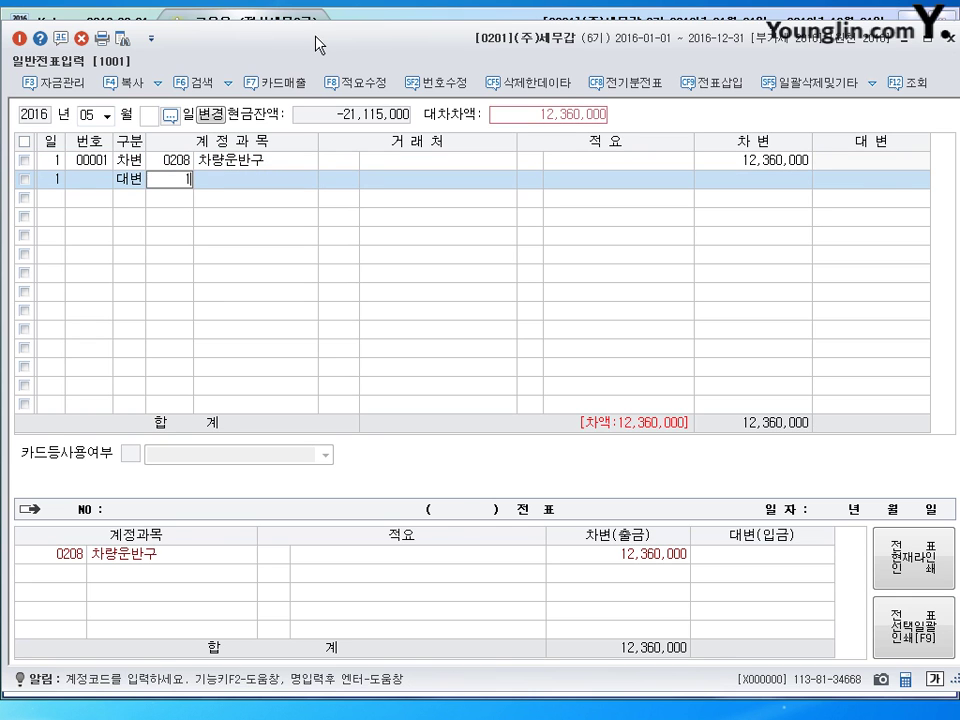
text(102)
key(Return)
key(Return)
key(Return)
text(12)
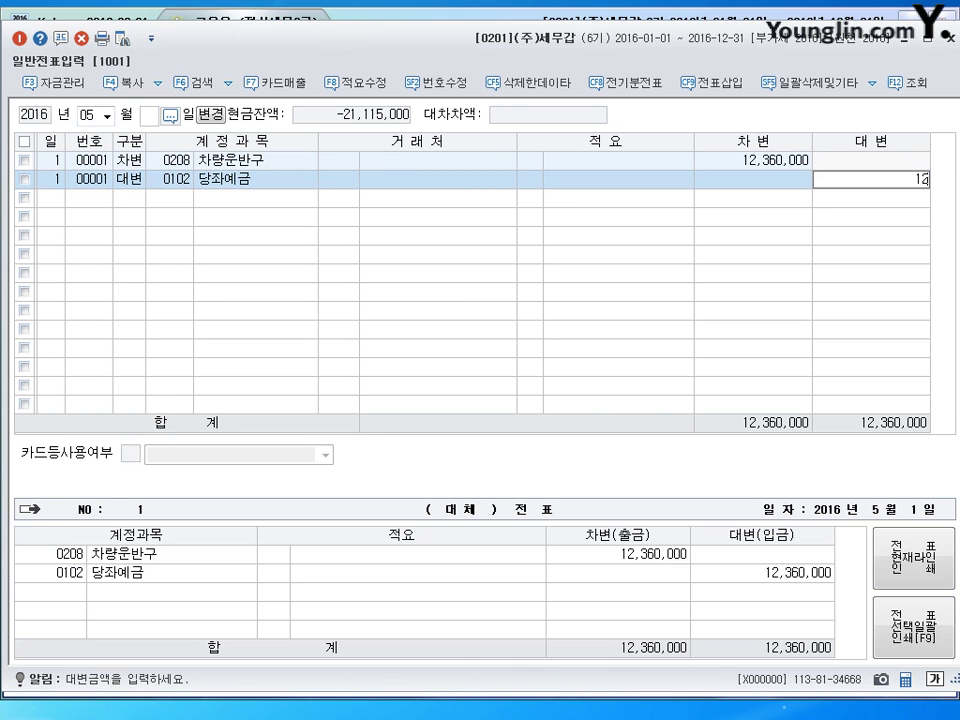
text(,000,000)
key(Return)
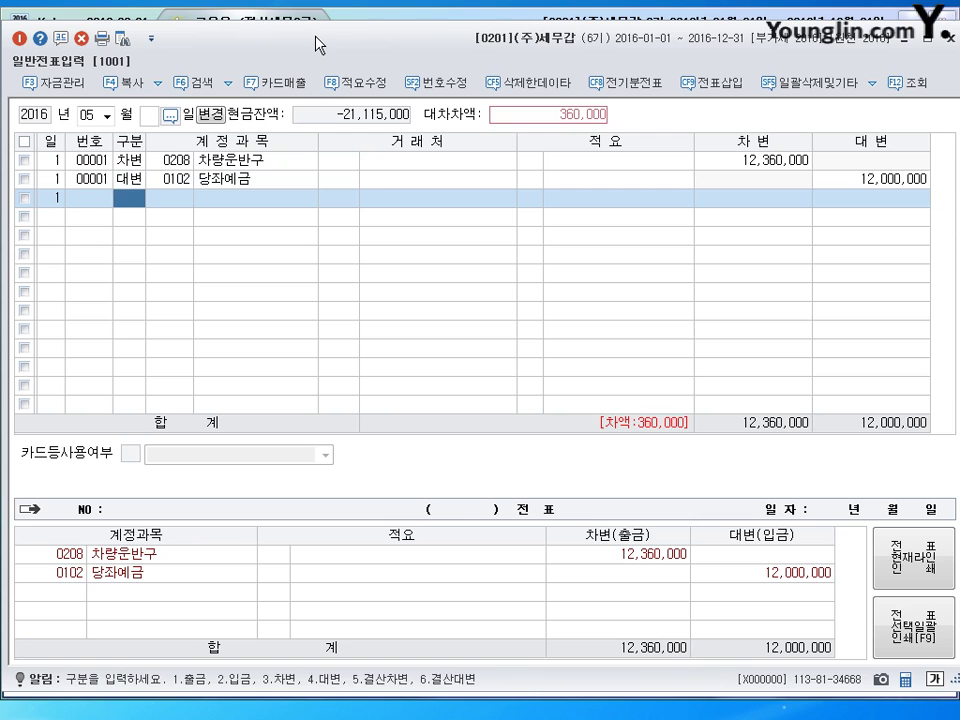
Balance the day 1 voucher with a credit of 360,000 to account 0101 현금
text(4)
key(Return)
text(101)
key(Return)
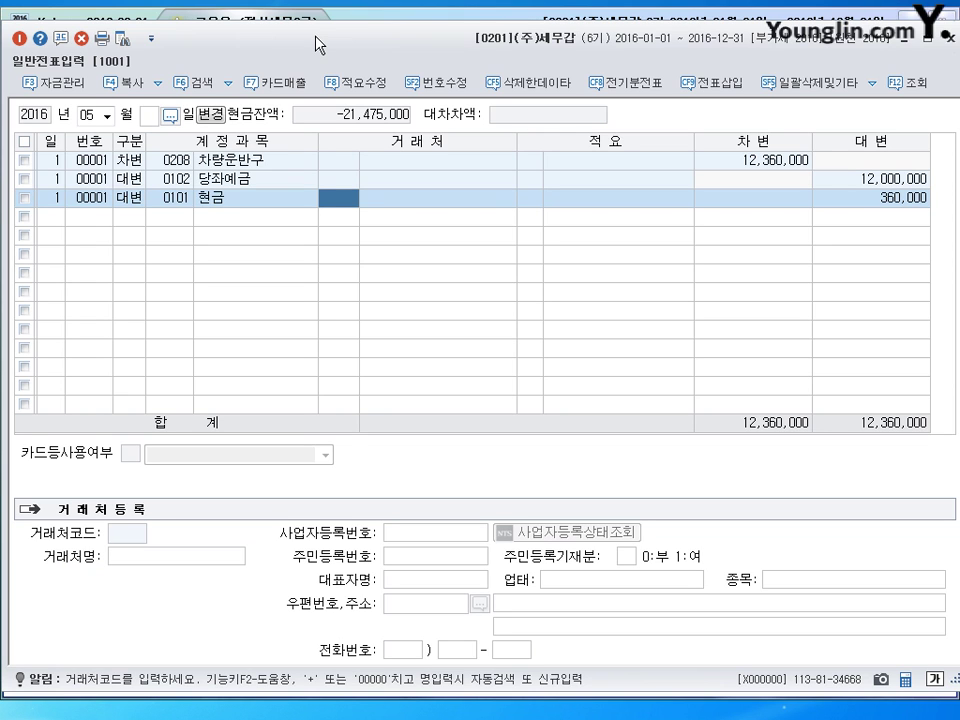
key(Return)
Start the day 2 voucher with a debit of 600,000 to account 0107 단기매매증권
text(2)
key(Return)
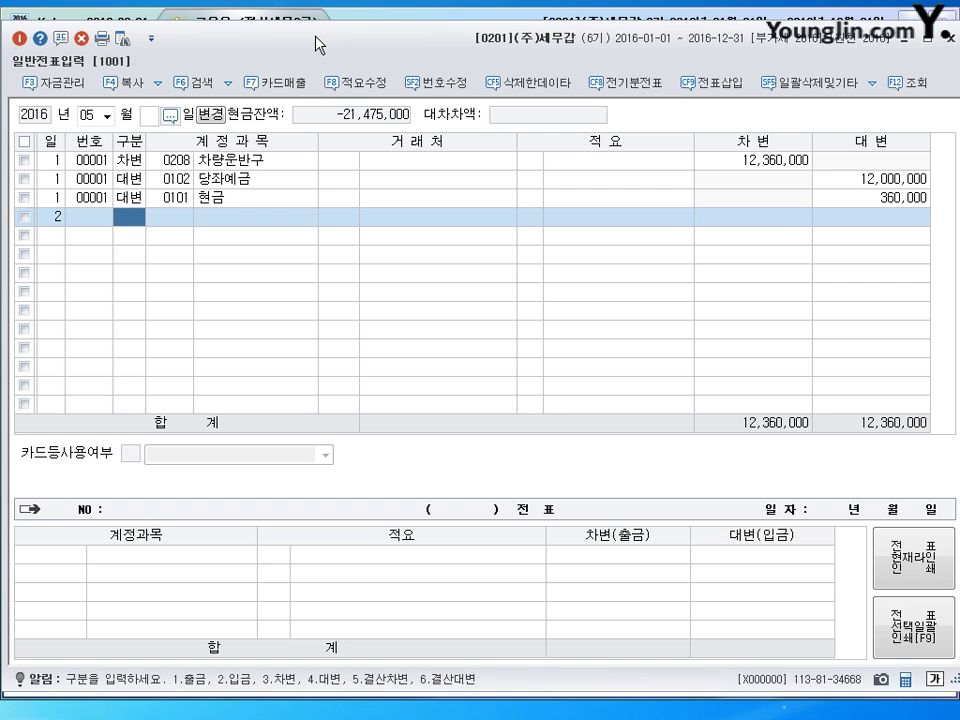
text(3)
text(107)
key(Return)
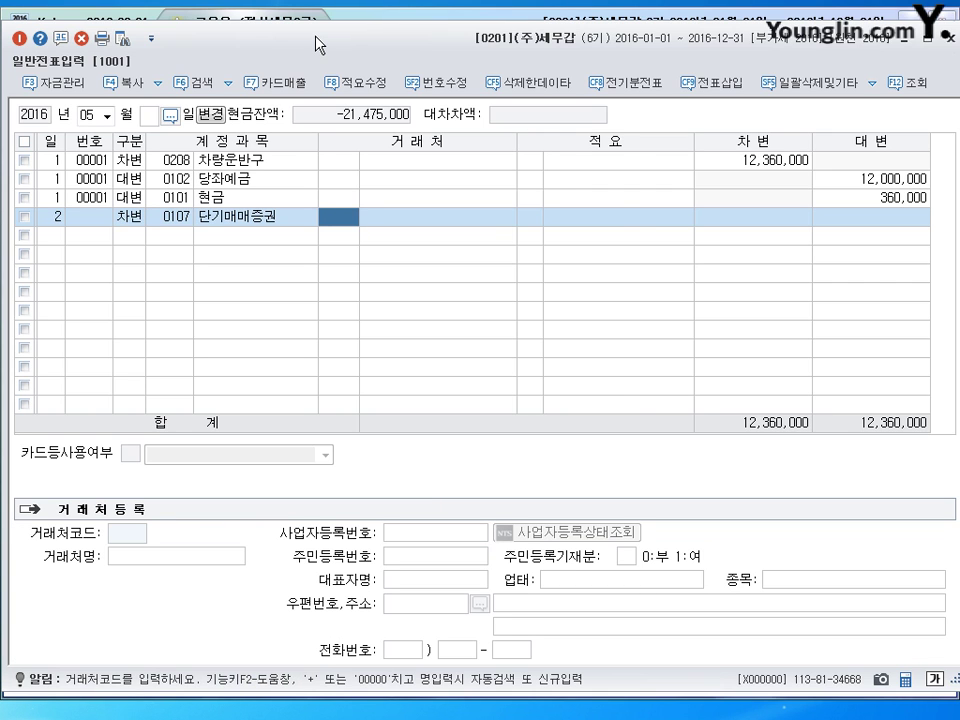
key(Return)
key(Return)
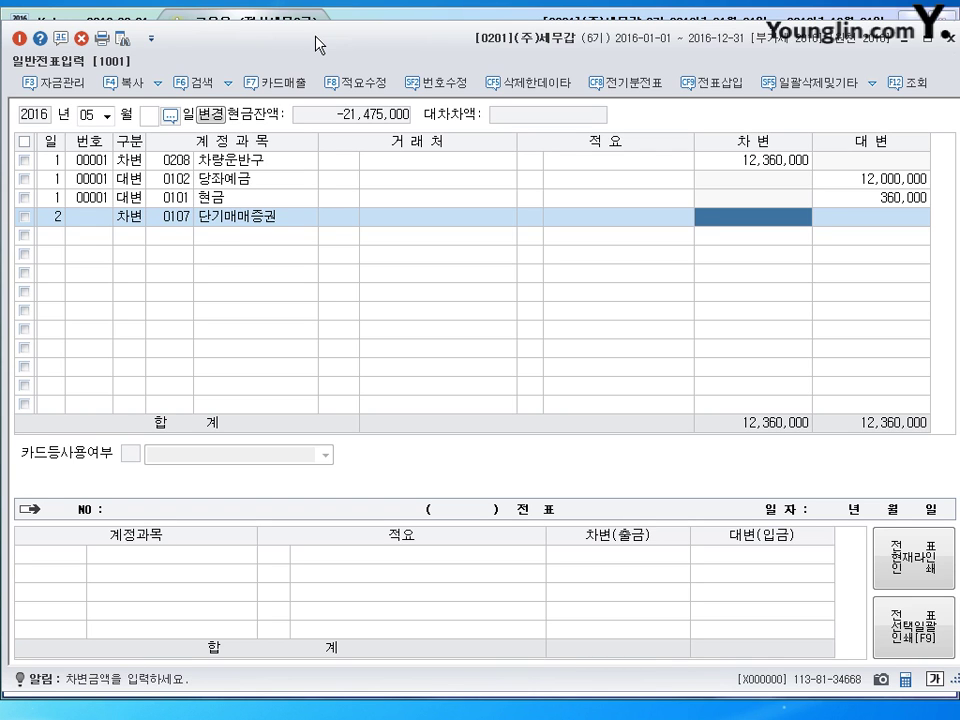
text(6000000)
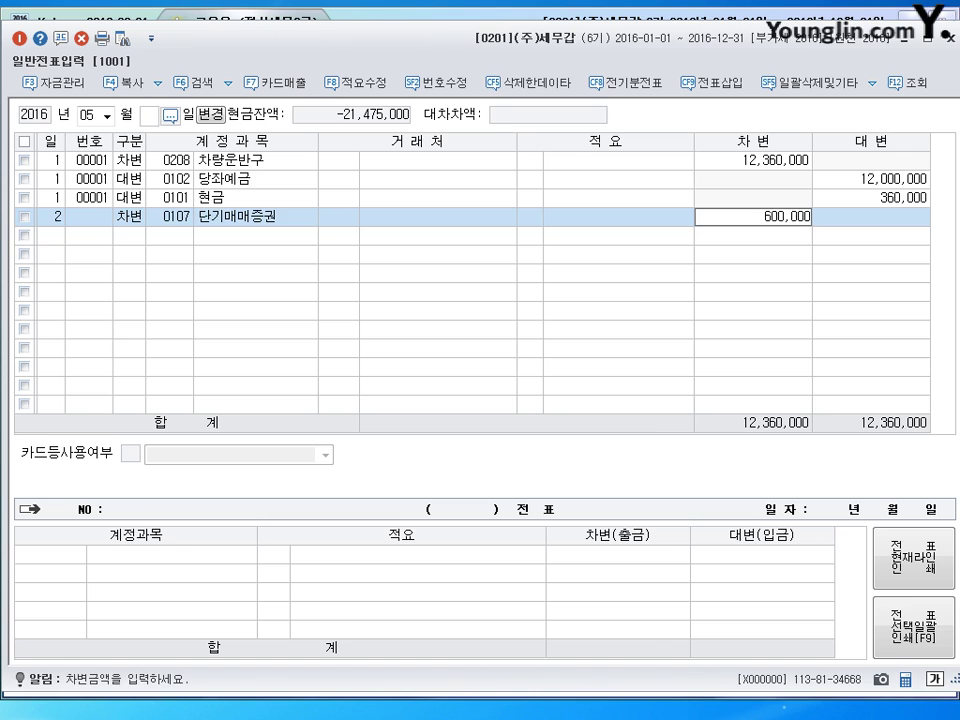
key(Return)
Add a day 2 debit line for account 0208 차량운반구 with the amount 200,000
text(2)
key(Return)
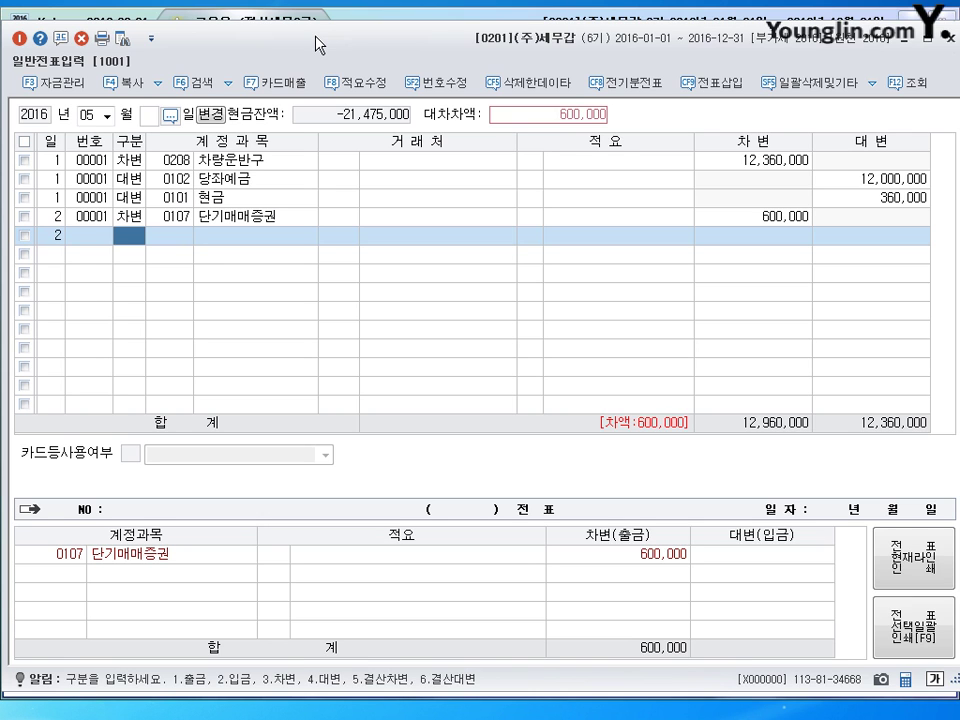
text(3)
key(Return)
text(208)
key(Return)
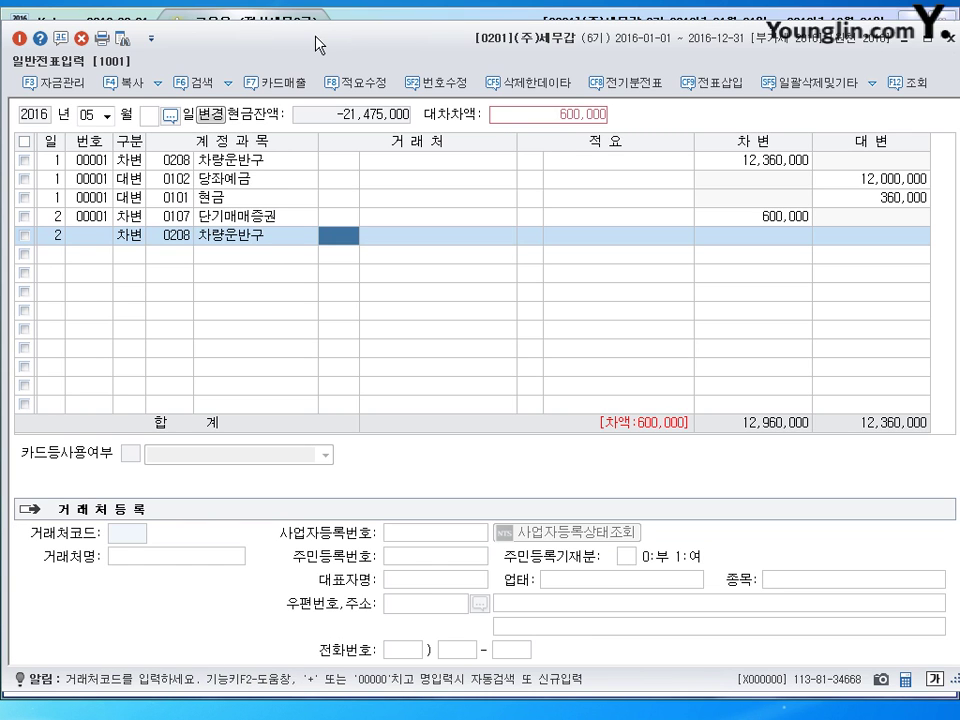
key(Return)
key(Return)
key(Return)
text(200,)
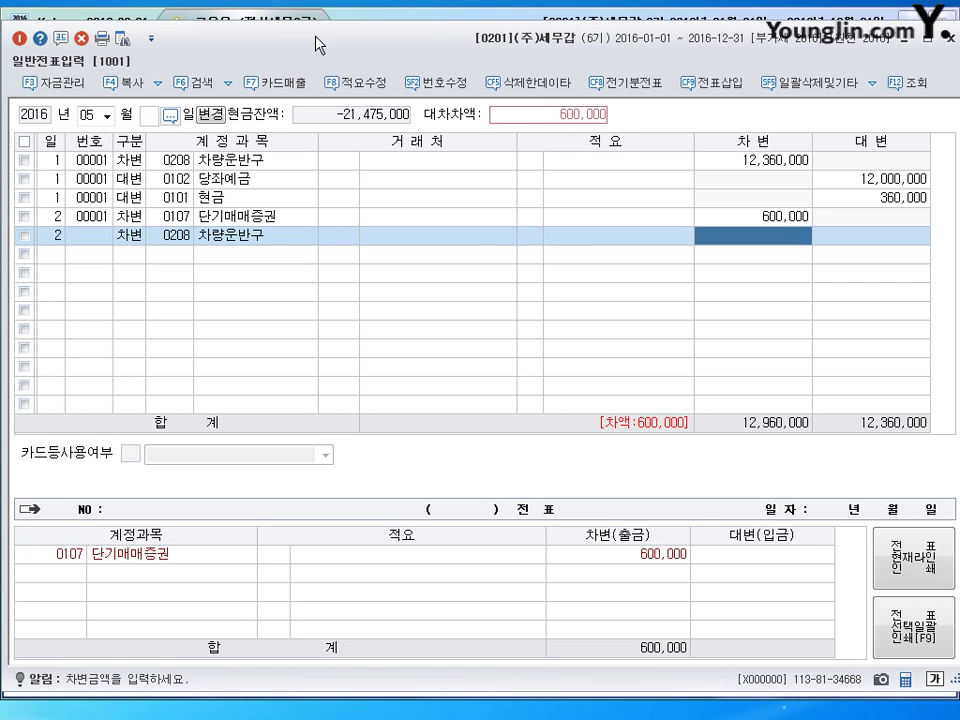
text(000)
key(Return)
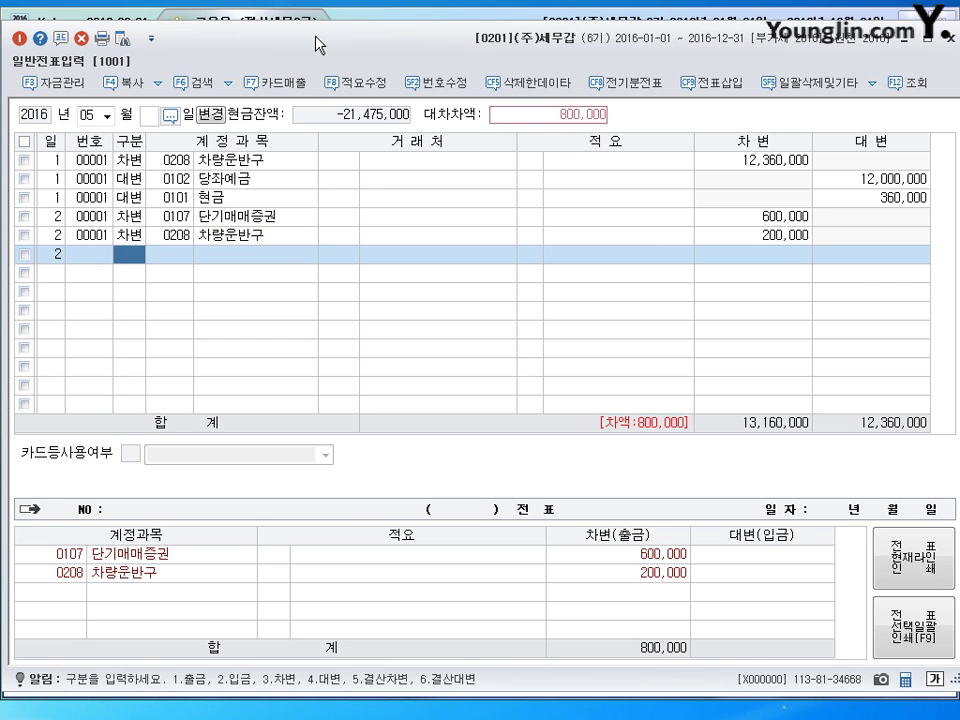
Balance the day 2 voucher with a credit of 800,000 to account 0101 현금
text(4)
key(Return)
text(101)
key(Return)
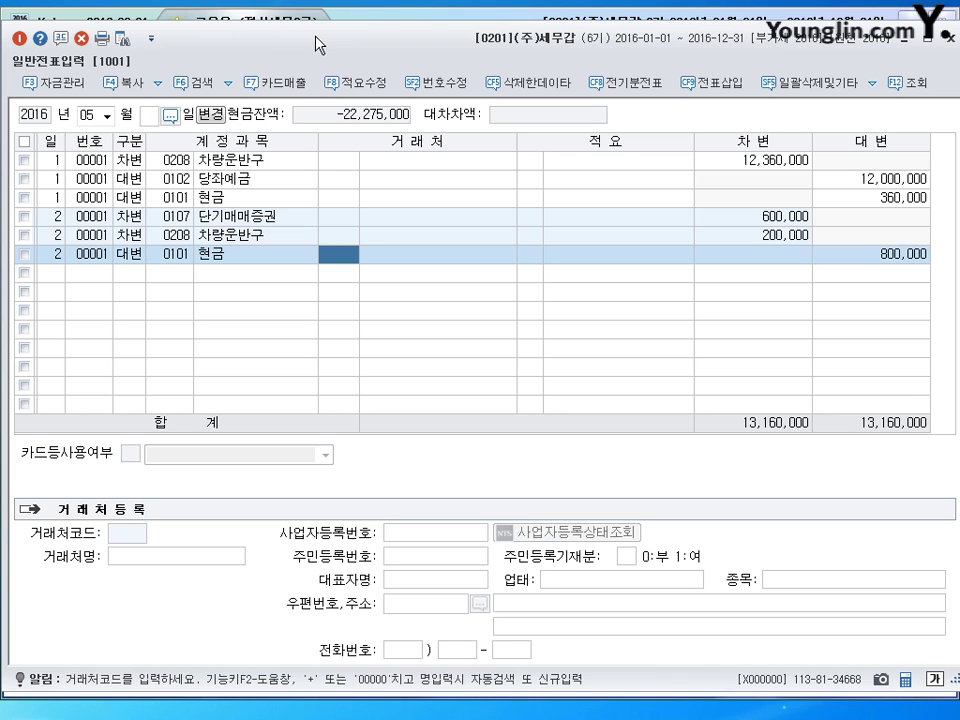
key(Return)
Start a day 3 debit line, look up accounts matching 만기 and choose 0181 만기보유증권
text(3)
key(Return)
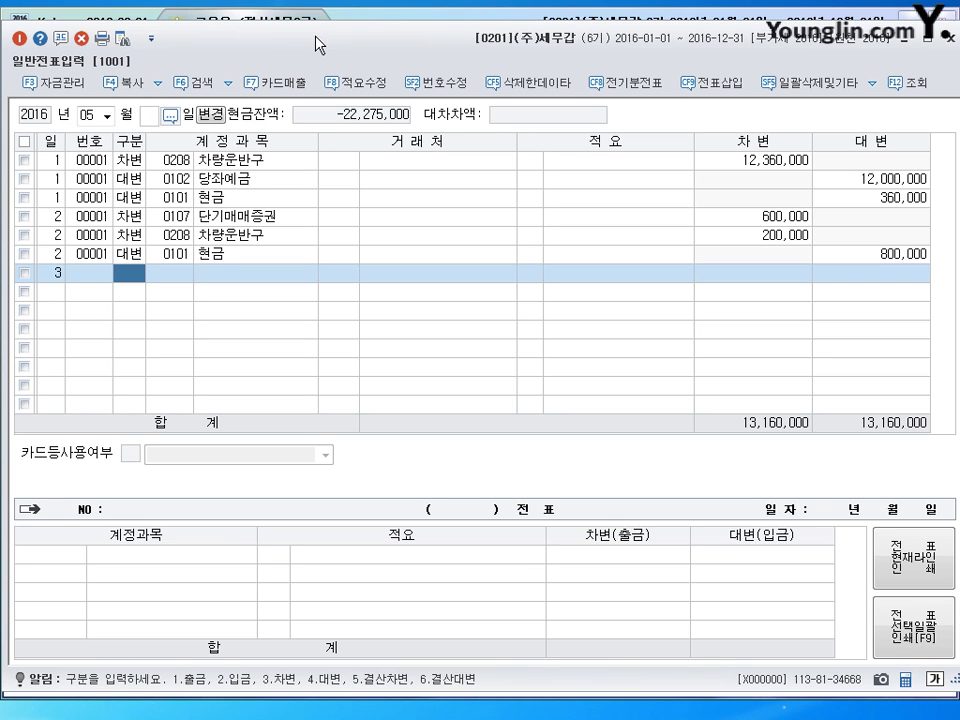
text(6)
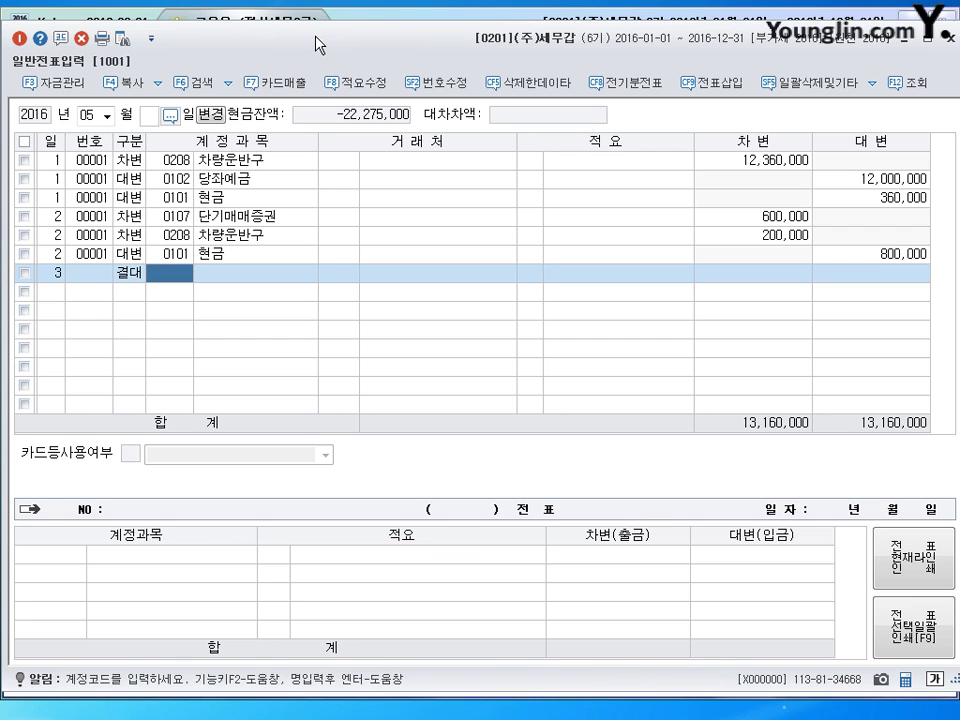
key(shift+Tab)
text(3)
text(만)
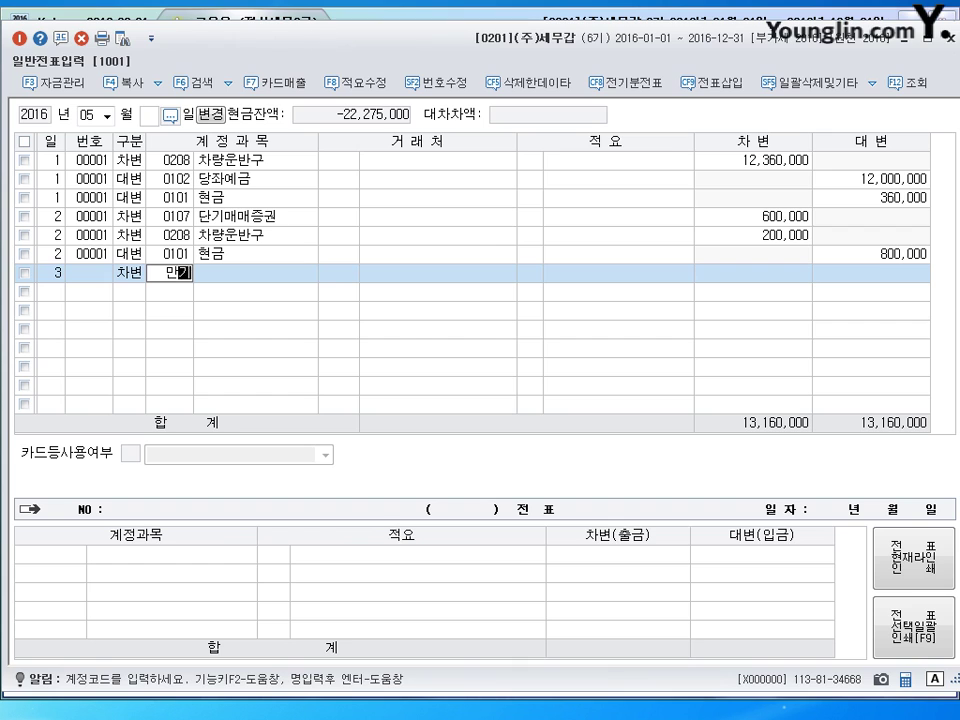
text(기)
key(Return)
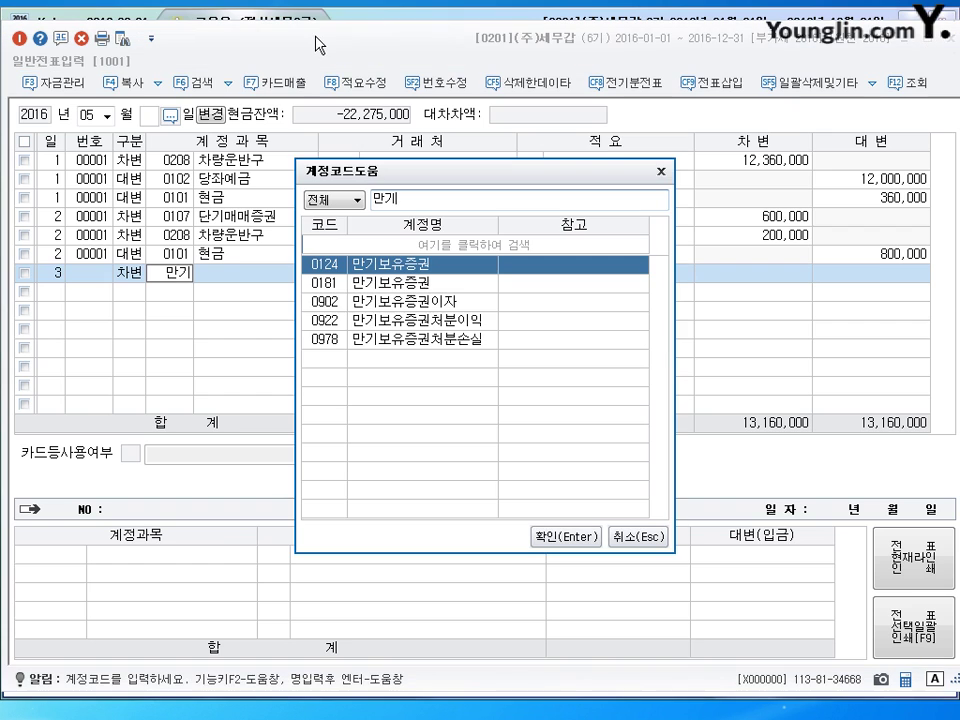
click(422, 286)
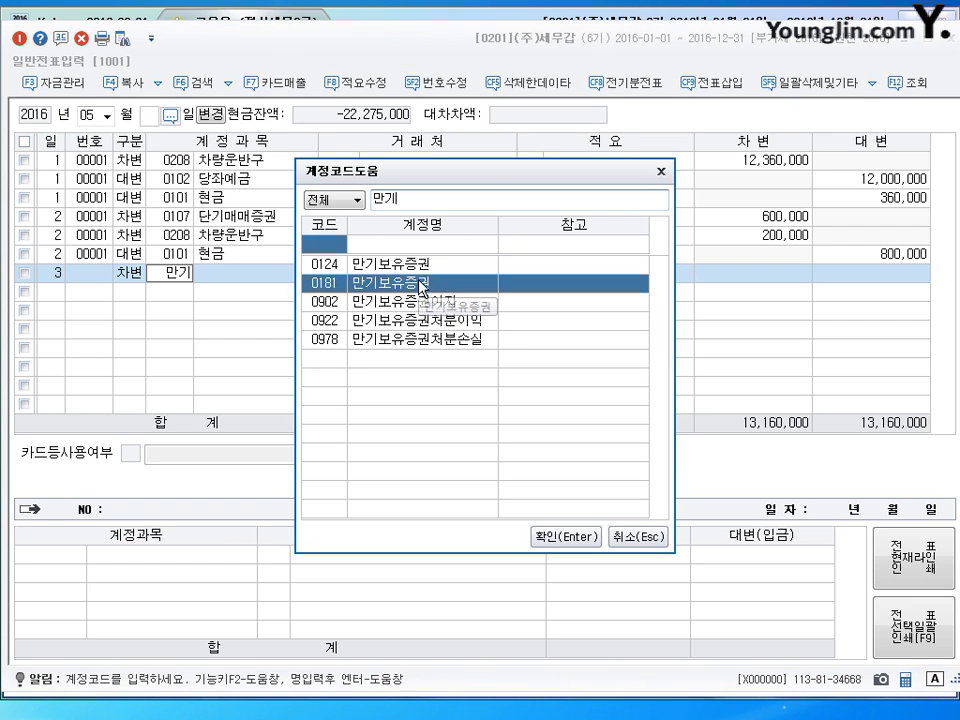
click(345, 288)
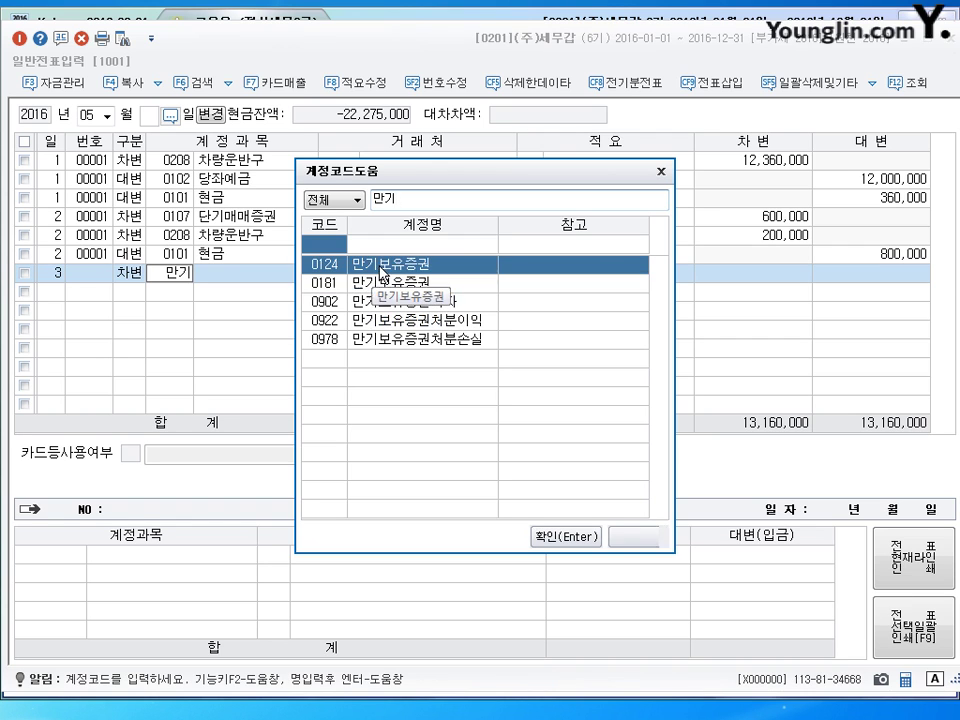
key(Up)
key(Down)
key(Up)
key(Down)
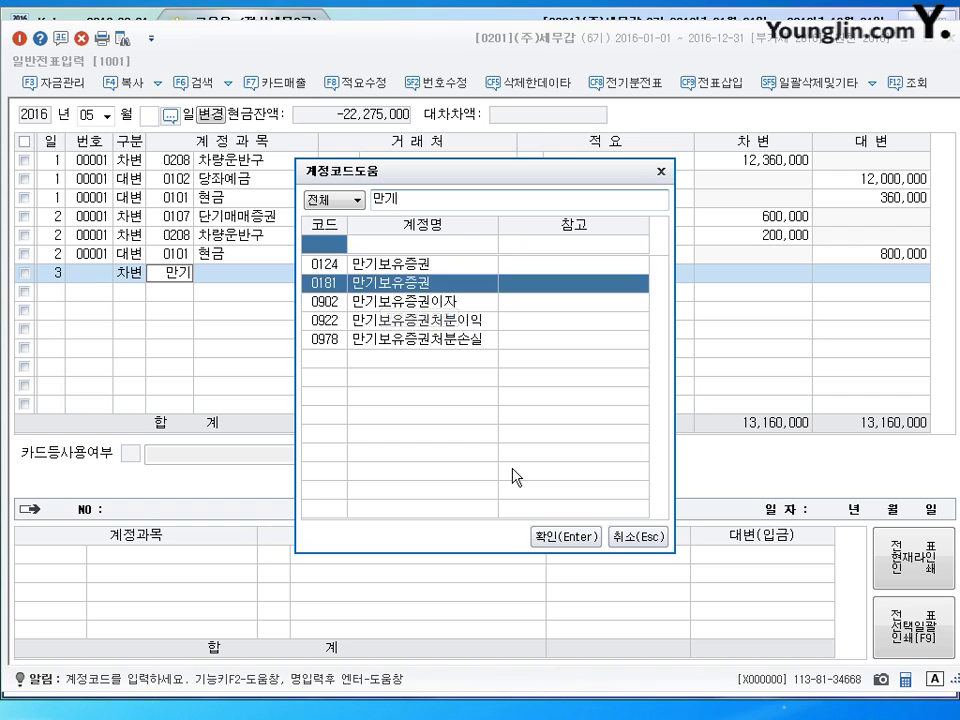
click(548, 536)
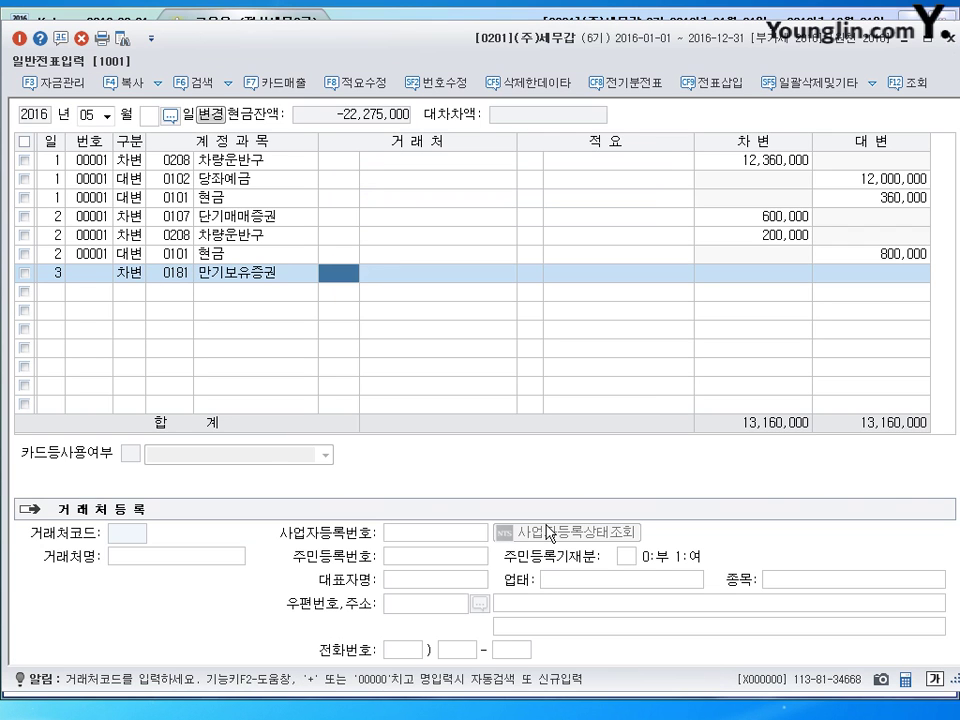
Enter 600,000 as the debit amount of the 만기보유증권 line
key(Return)
key(Return)
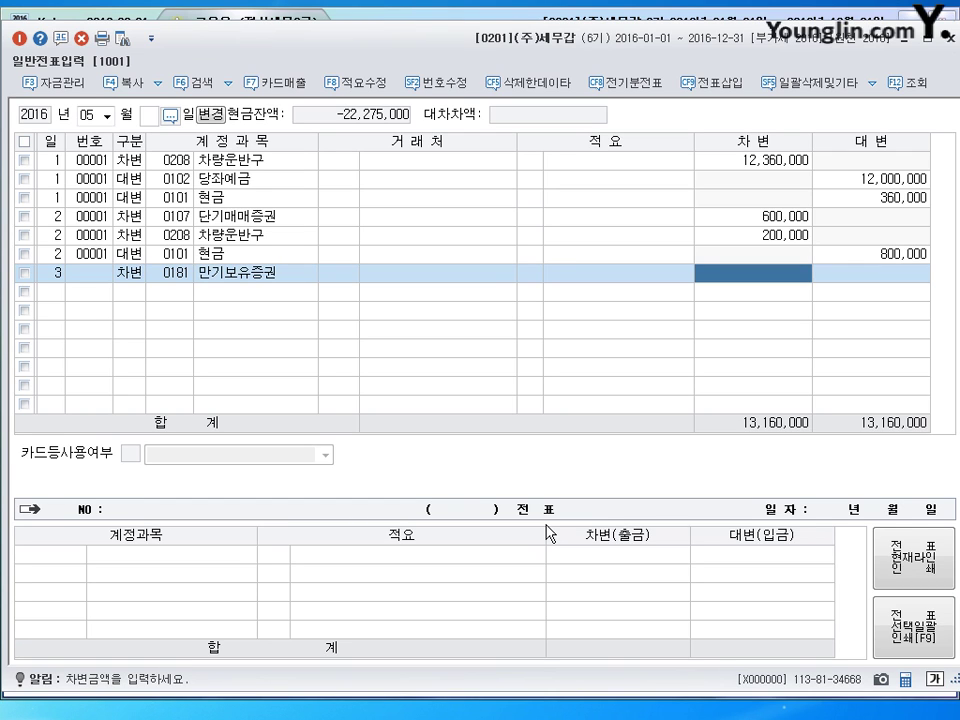
text(600000)
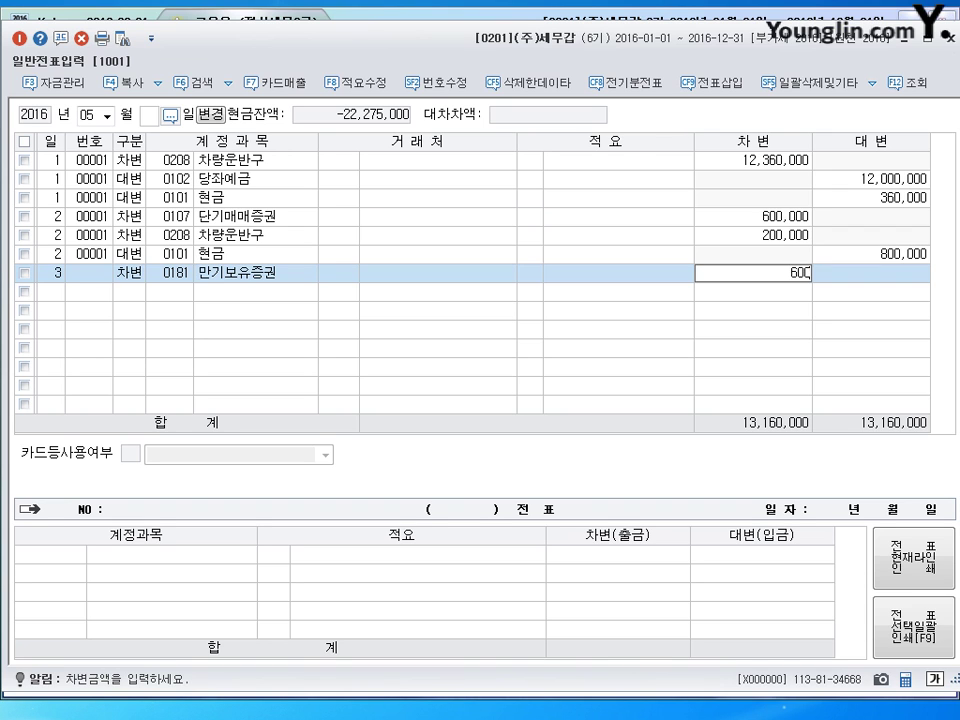
key(Return)
Add a day 3 debit line for account 0208 차량운반구 with the amount 400,000
text(208)
key(Return)
key(Return)
key(Return)
key(Return)
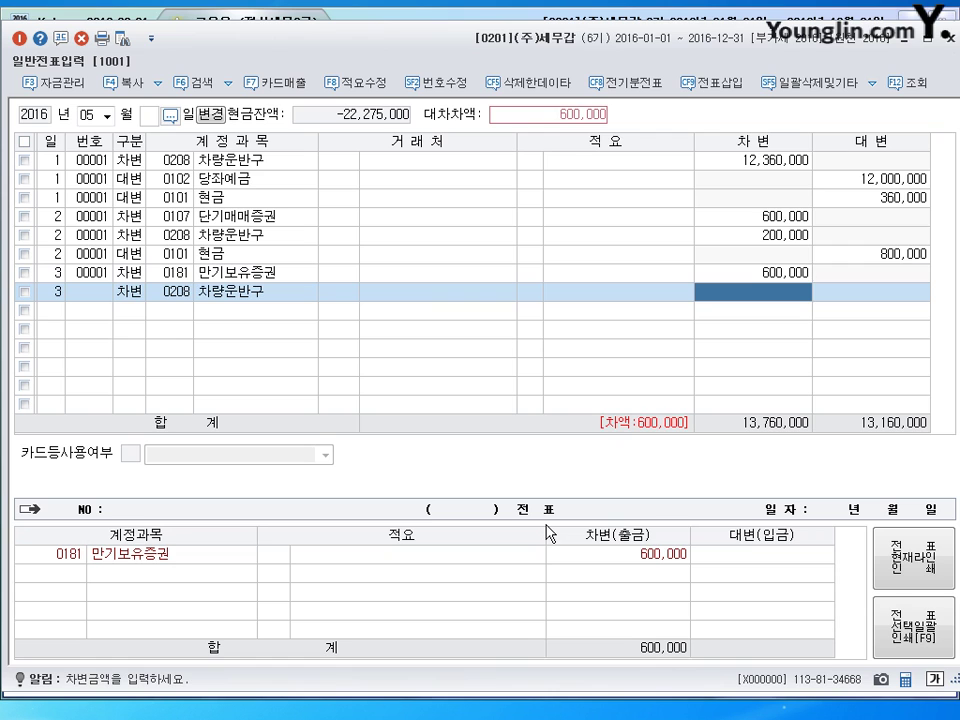
text(4000000)
key(Return)
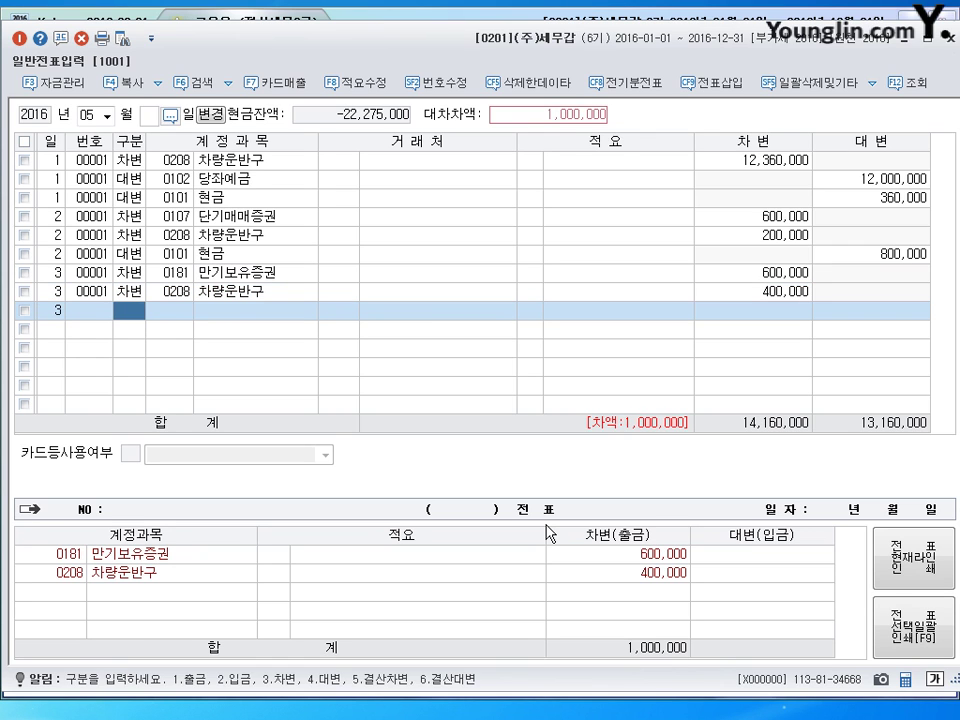
Balance the day 3 voucher with a credit of 1,000,000 to account 0101 현금
text(4)
text(101)
key(Return)
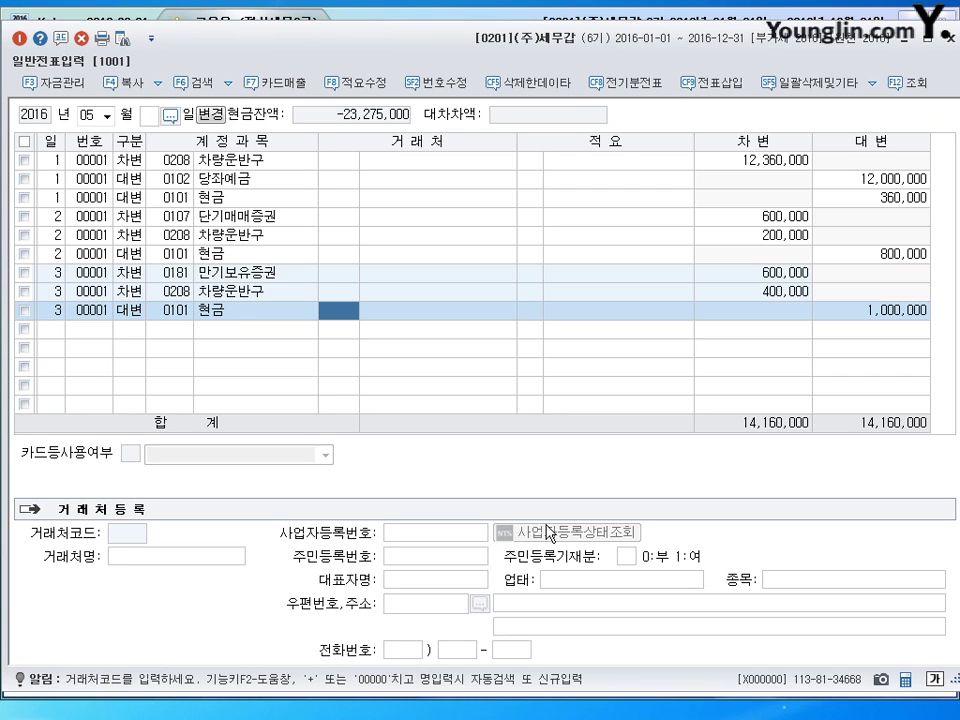
key(Return)
key(Return)
key(Return)
Start the day 4 voucher with a debit of 750,000 to account 0214 건설중인자산
text(4)
key(Return)
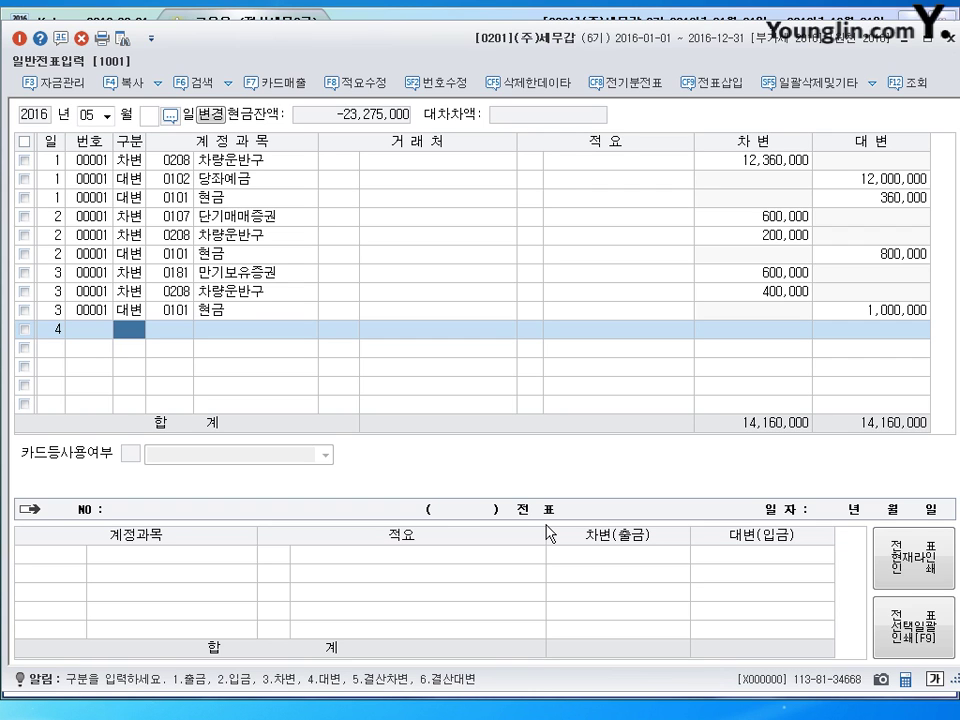
text(3214)
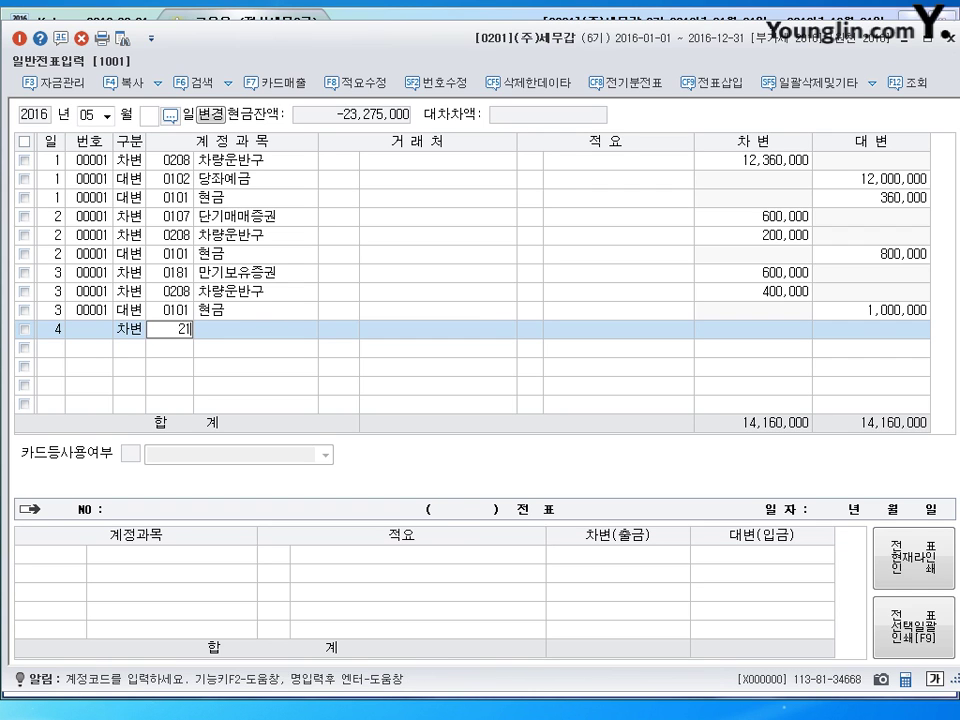
key(Return)
key(Return)
key(Return)
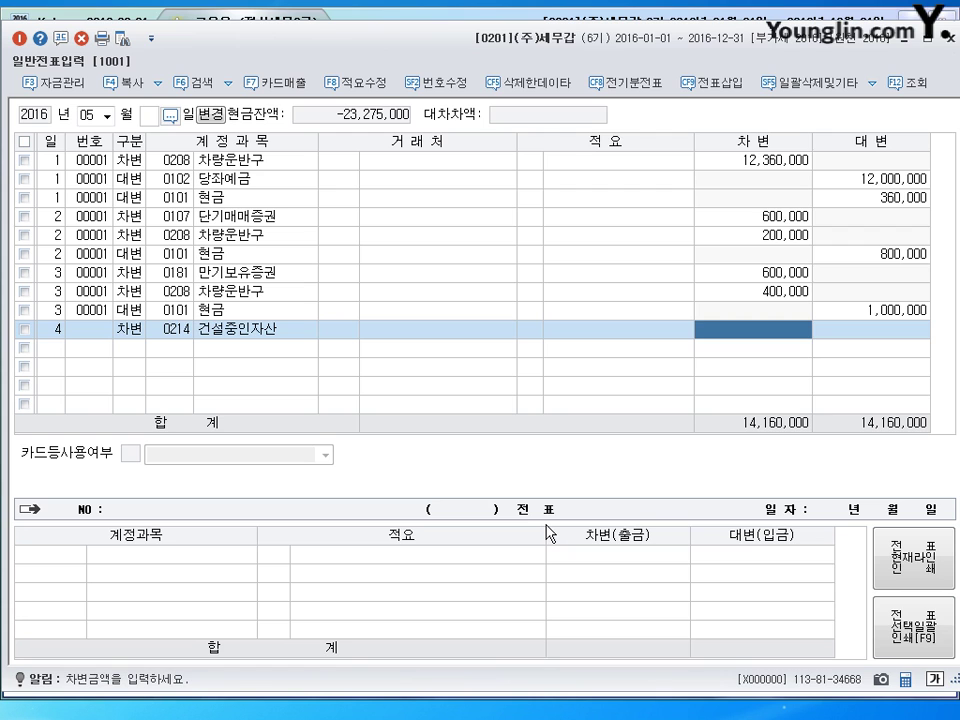
text(750+)
key(Return)
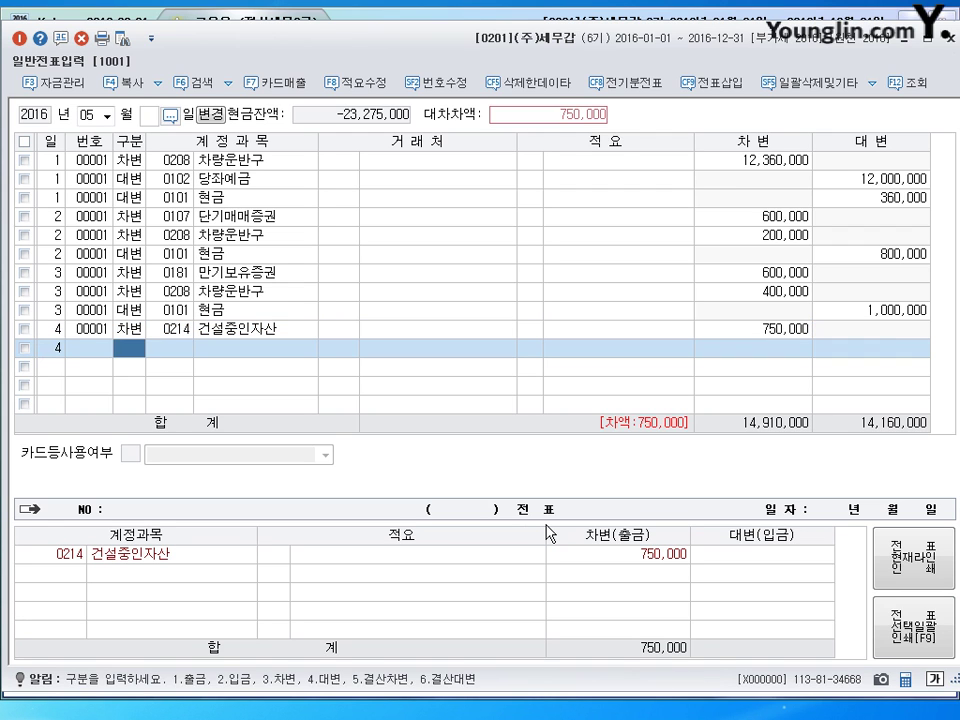
Balance the day 4 voucher with a credit of 750,000 to account 0102 당좌예금 and begin a line for day 5
text(4102)
key(Return)
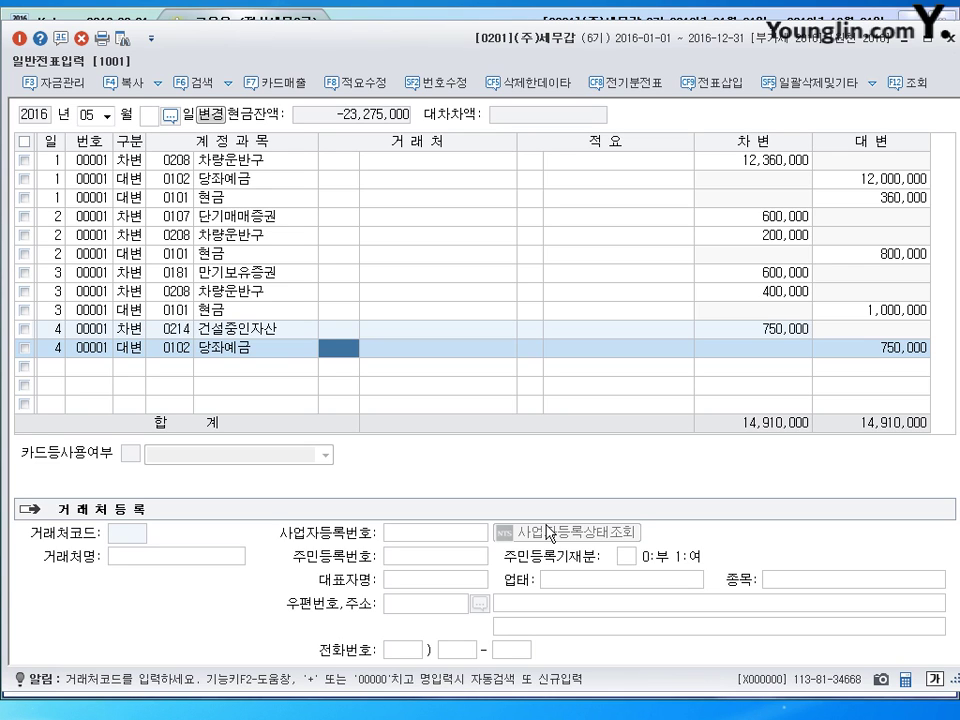
key(Return)
text(5)
key(Return)
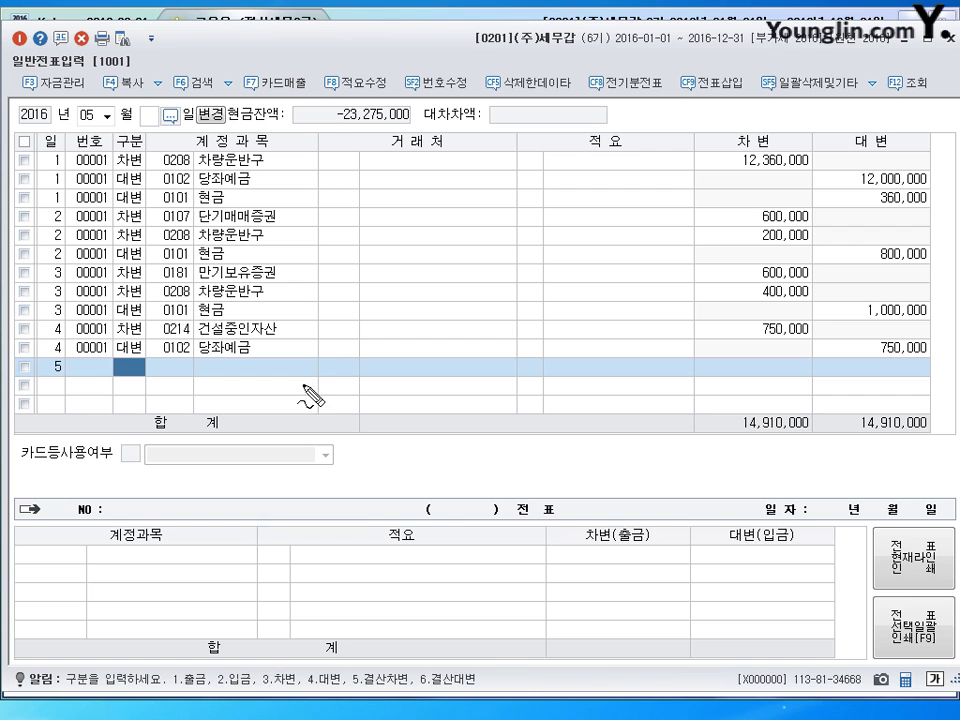
mouse_move(213, 364)
mouse_down()
mouse_move(227, 364)
mouse_move(225, 420)
mouse_up()
drag(242, 369, 240, 382)
click(258, 372)
click(268, 374)
click(276, 370)
click(284, 370)
mouse_move(294, 362)
mouse_down()
mouse_move(294, 376)
mouse_move(340, 357)
mouse_up()
click(306, 359)
click(313, 359)
mouse_move(340, 342)
mouse_down()
mouse_move(330, 357)
mouse_move(502, 314)
mouse_up()
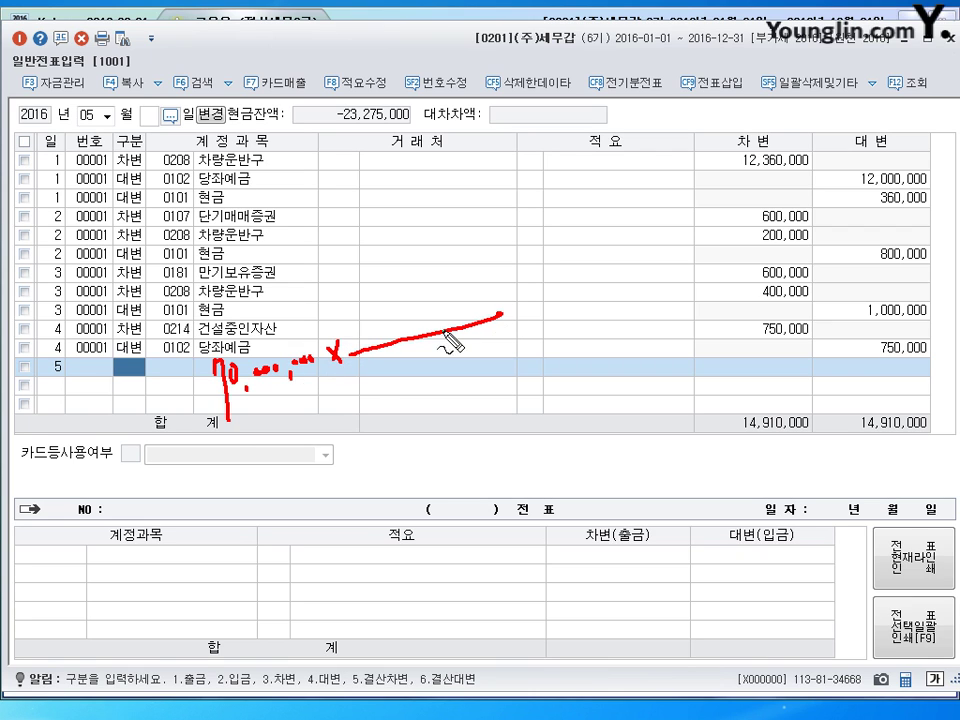
drag(200, 418, 300, 383)
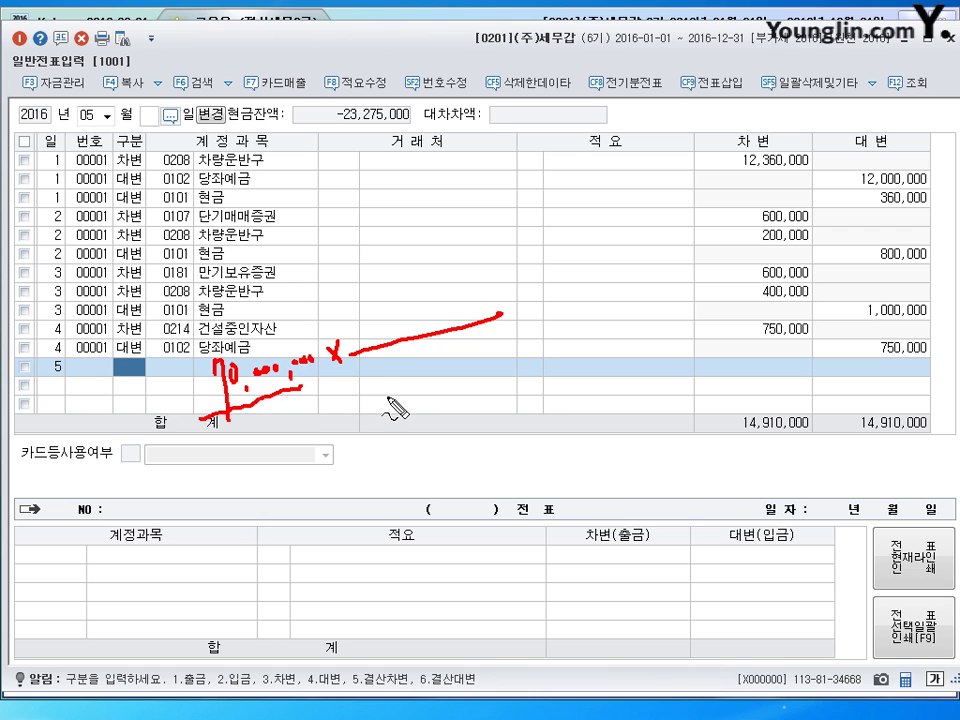
mouse_move(366, 370)
mouse_down()
mouse_move(372, 392)
mouse_move(392, 381)
mouse_move(418, 388)
mouse_move(497, 362)
mouse_move(522, 340)
mouse_move(516, 362)
mouse_move(354, 400)
mouse_up()
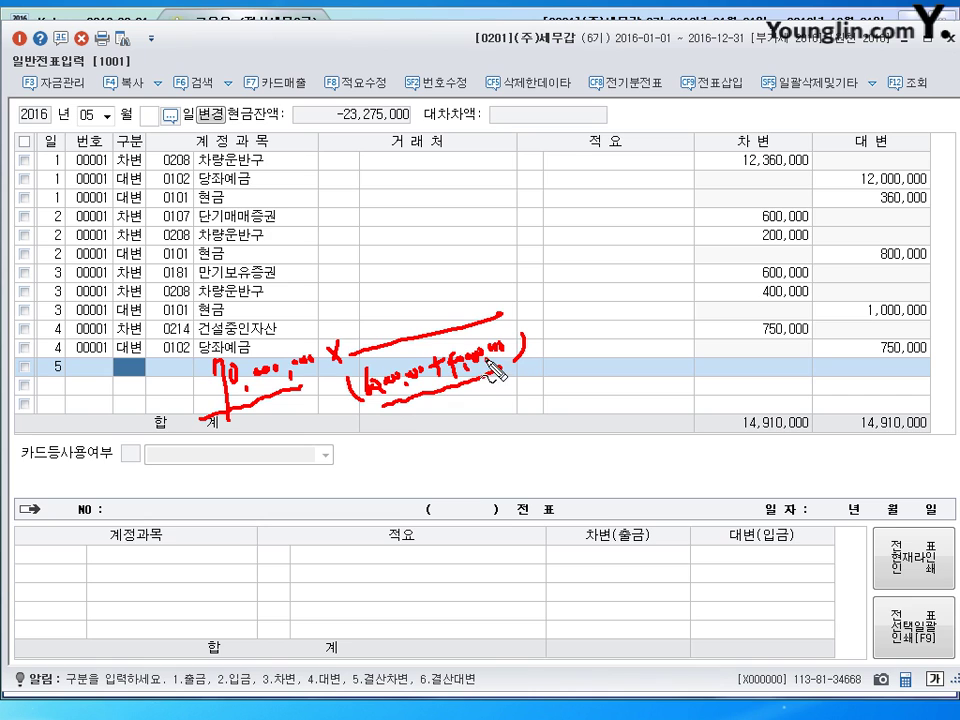
mouse_move(349, 251)
mouse_down()
mouse_move(381, 261)
mouse_move(397, 222)
mouse_up()
mouse_move(376, 305)
mouse_down()
mouse_move(385, 340)
mouse_move(398, 324)
mouse_move(430, 318)
mouse_up()
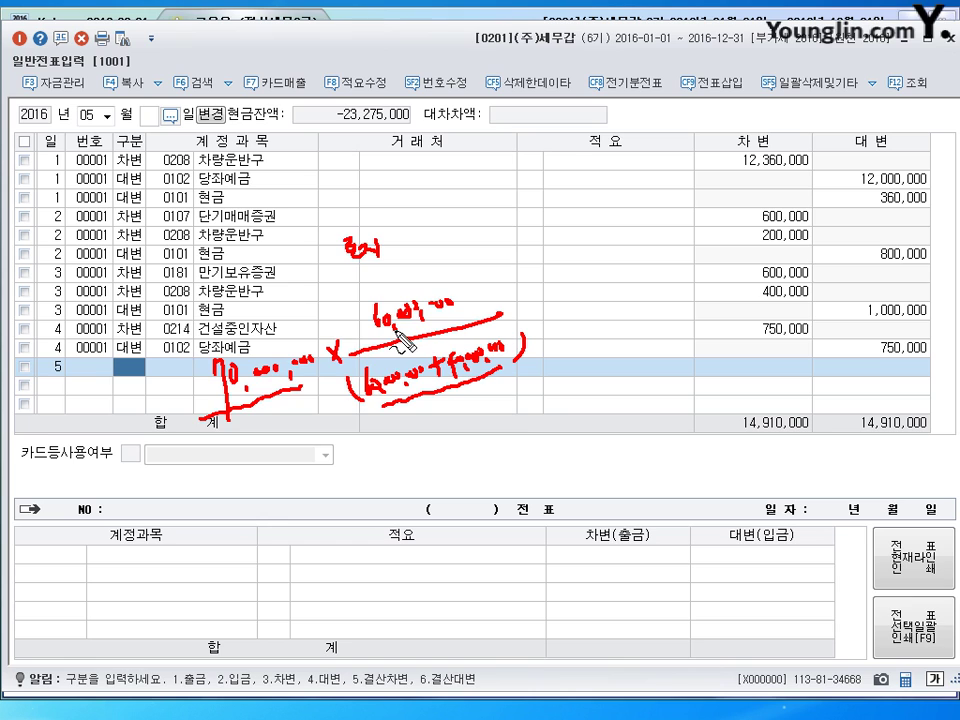
key(Escape)
Start the day 5 voucher with a debit of 42,000,000 to account 0201 토지
text(321)
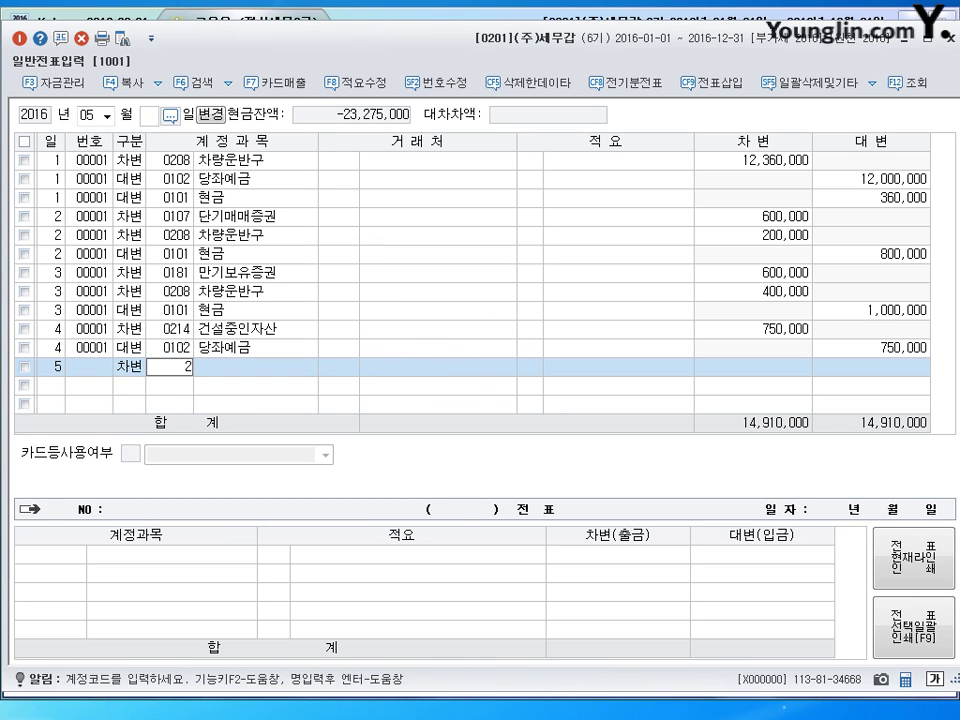
key(Return)
key(Return)
key(Return)
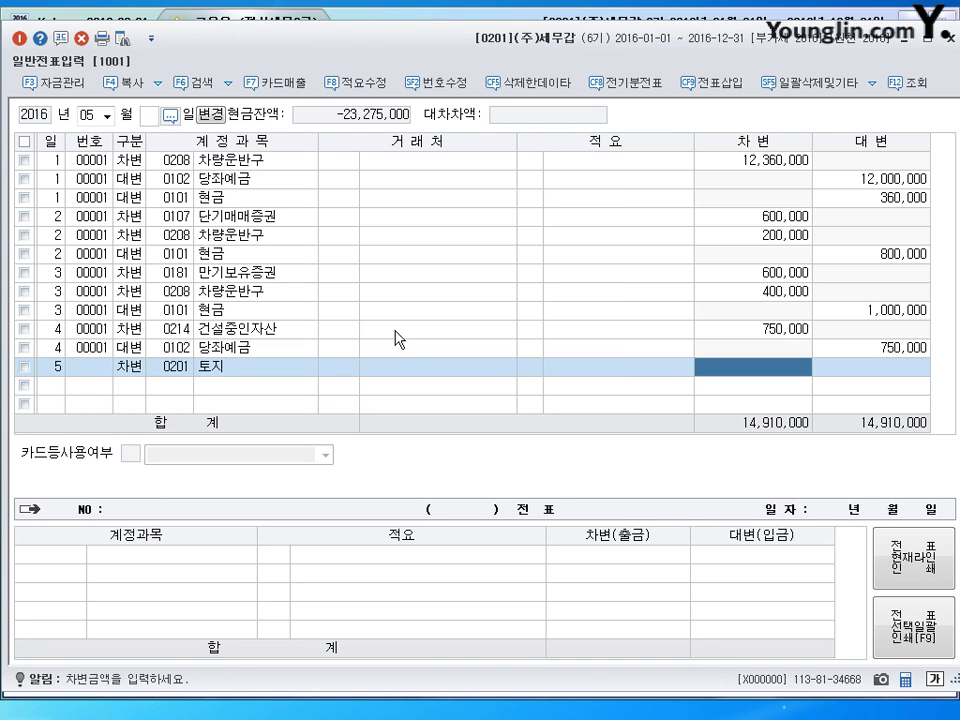
text(42000000)
key(Return)
Add a day 5 debit line for account 0202 건물 with the amount 28,000,000
text(3)
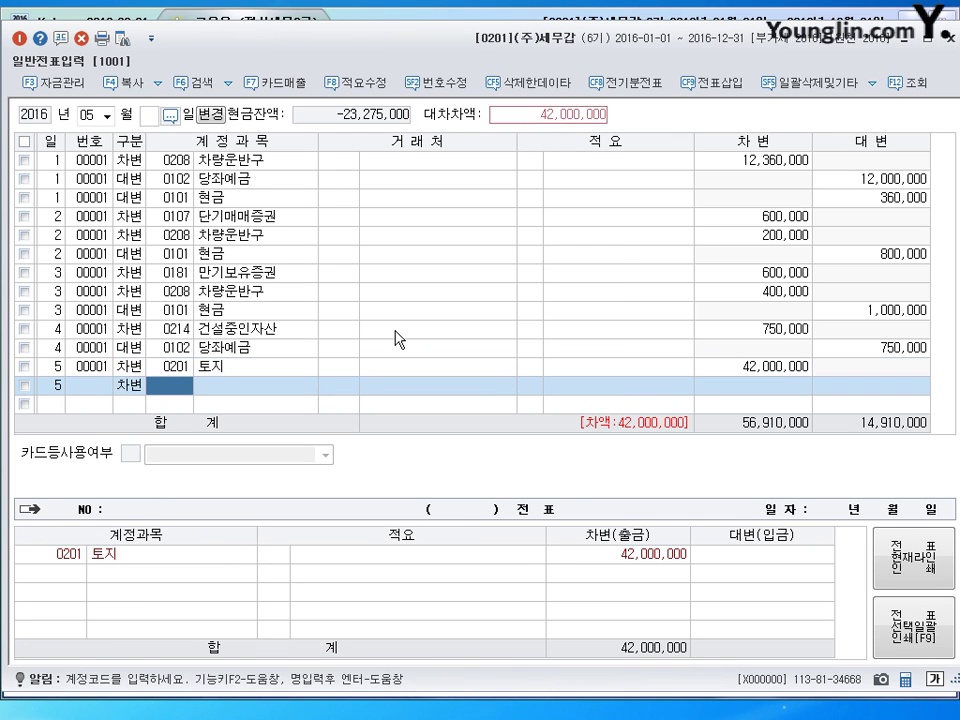
text(22)
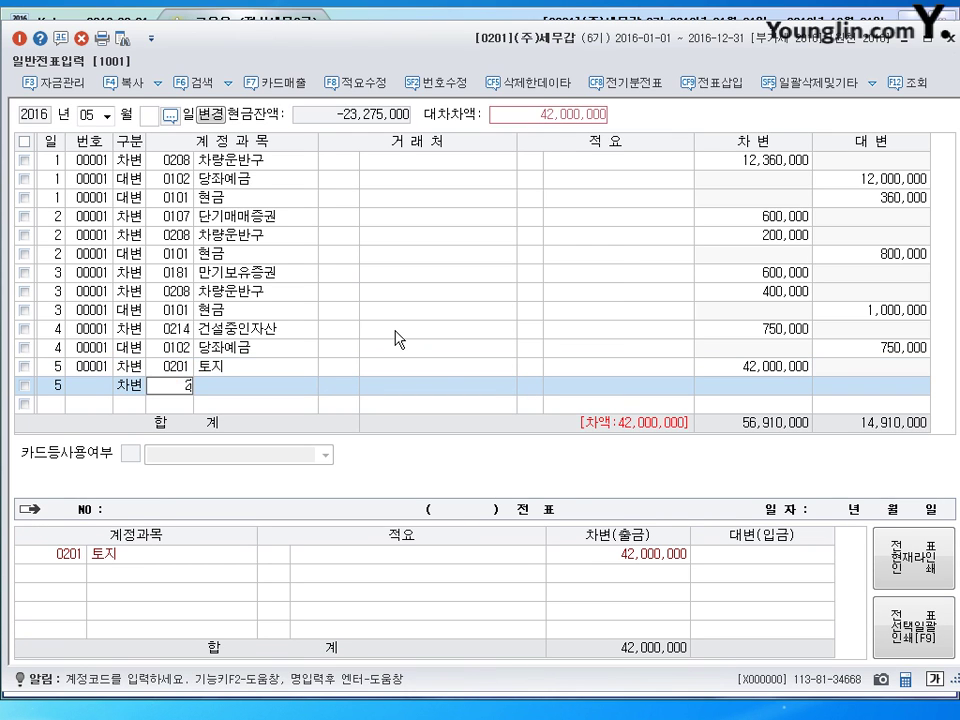
key(Return)
key(Return)
key(Return)
key(Return)
text(28,000,000)
key(Return)
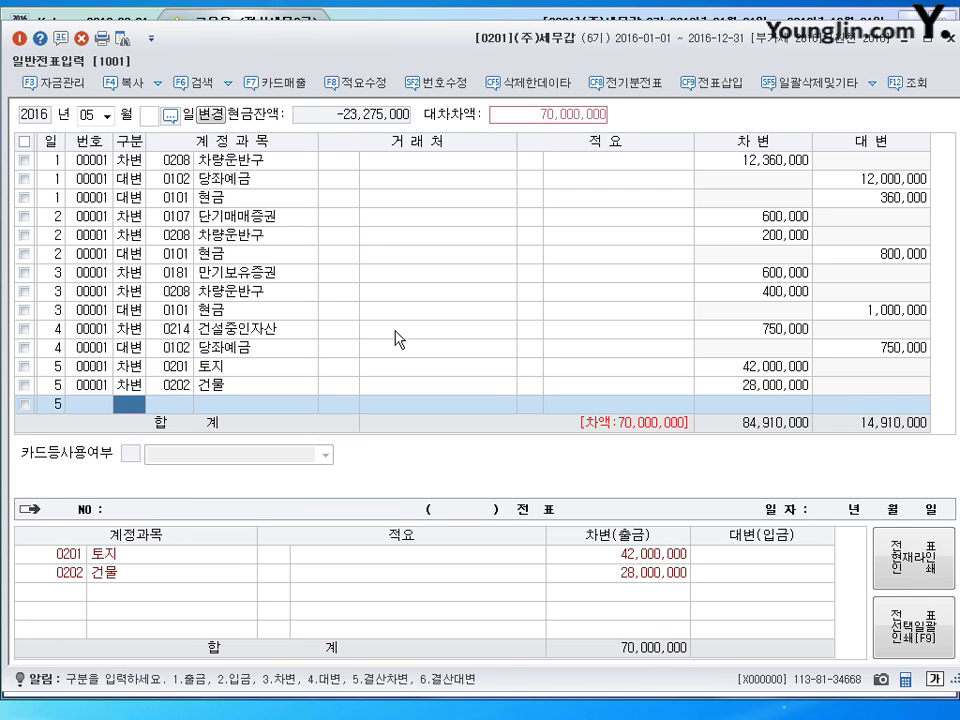
Balance the day 5 voucher with a credit of 70,000,000 to account 0102 당좌예금 and begin a debit line for day 6
text(4)
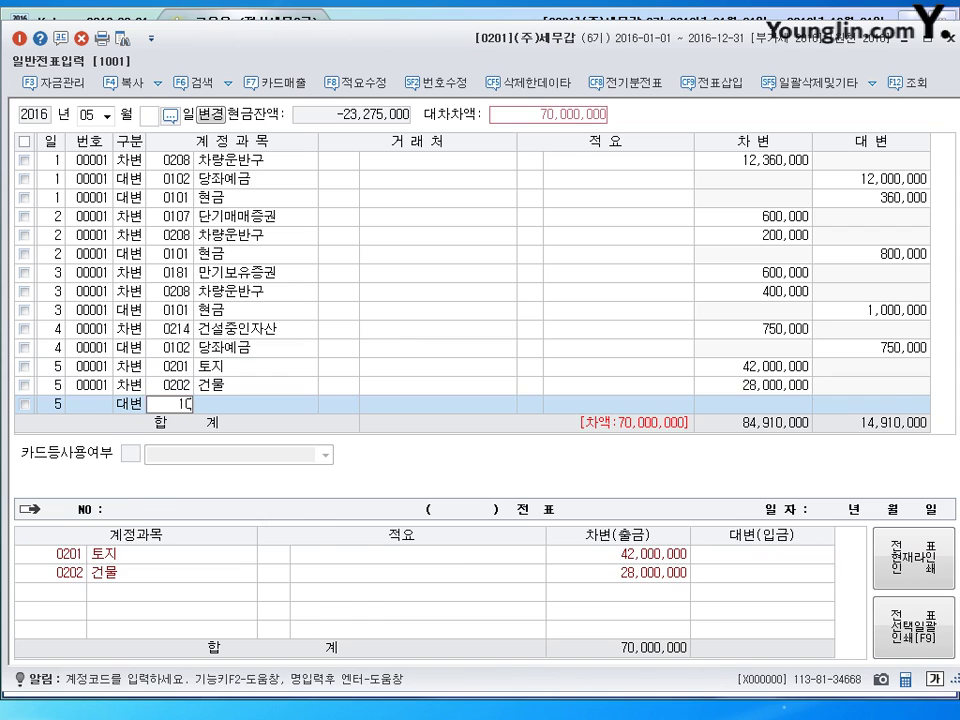
text(102)
key(Return)
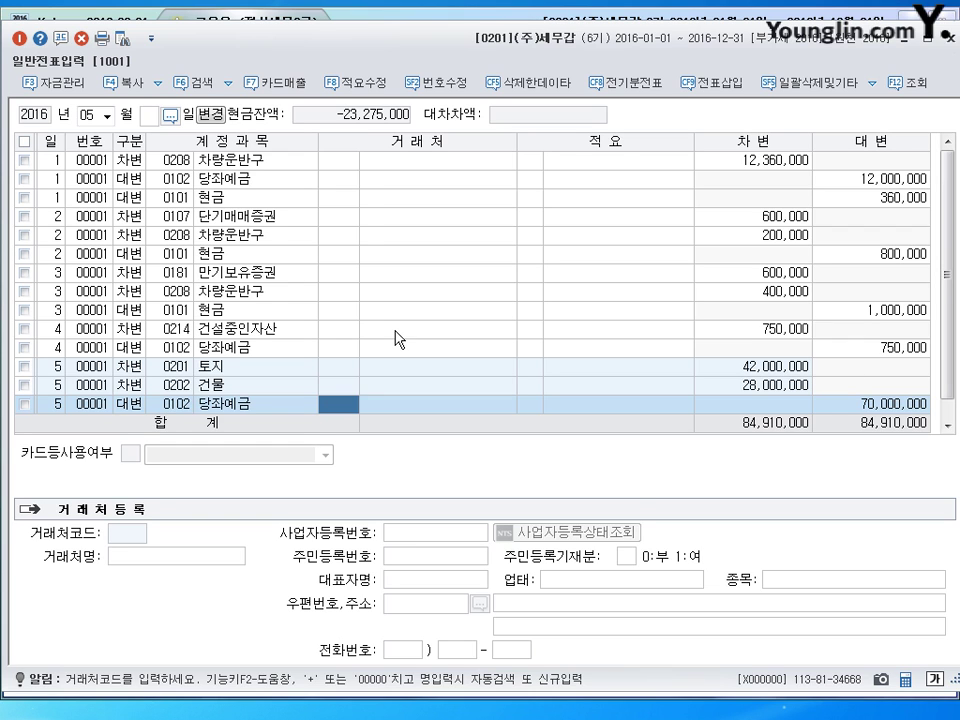
key(Return)
key(Return)
key(Return)
key(Return)
text(6)
key(Return)
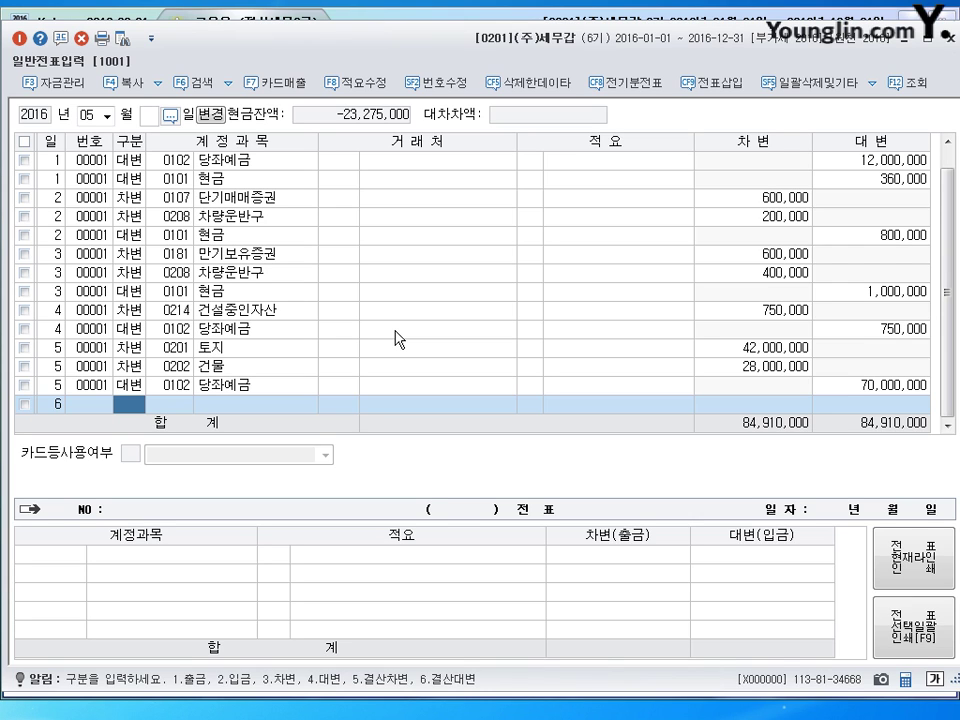
text(3)
key(Return)
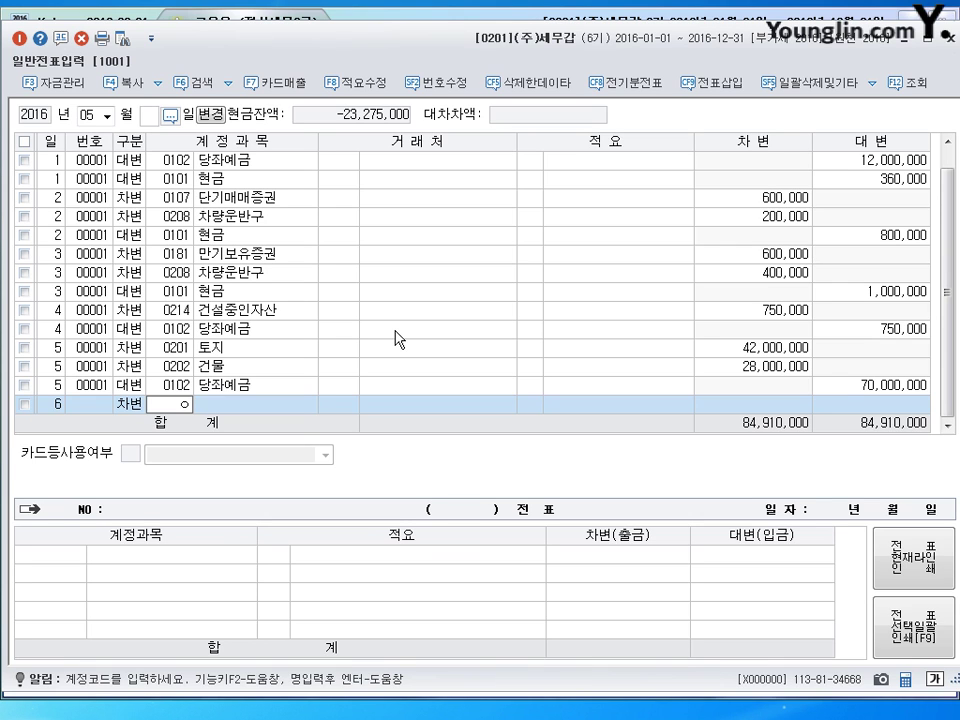
Search the account code list for accounts matching 유형자 and 손상, and leave it without choosing an account
text(유형자)
key(Return)
key(Down)
key(Up)
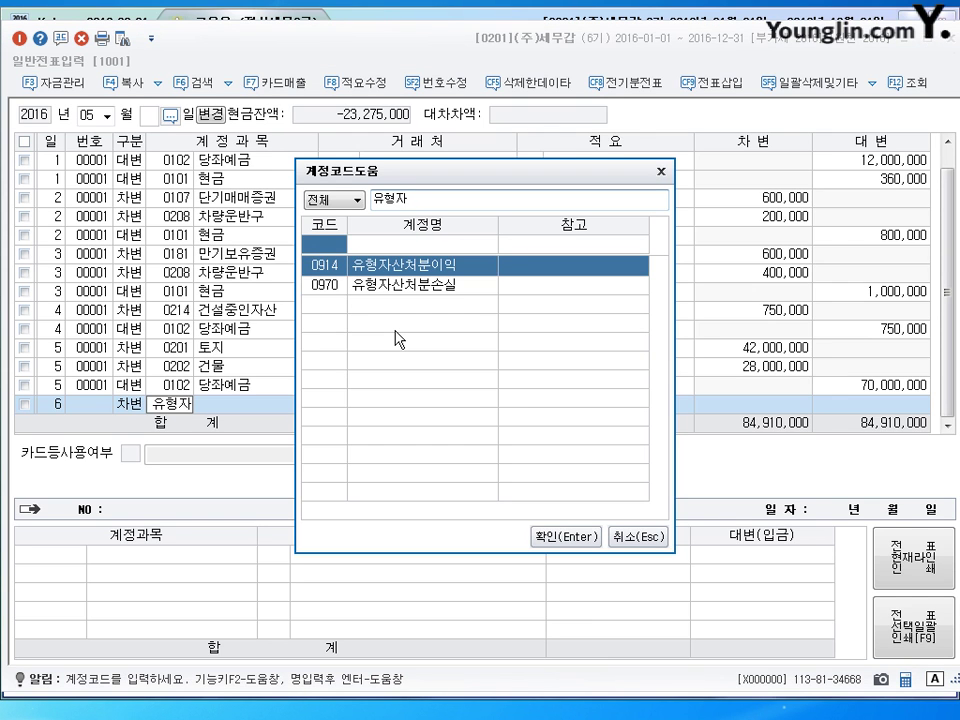
key(BackSpace)
key(BackSpace)
key(BackSpace)
text(소)
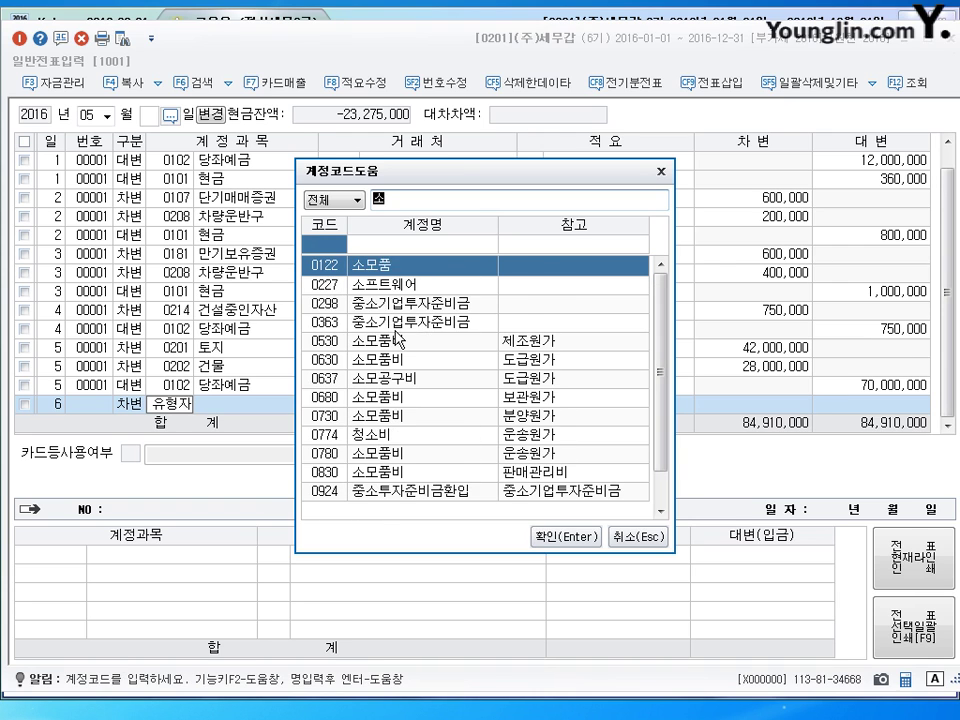
text(ㄴ사ㅇ)
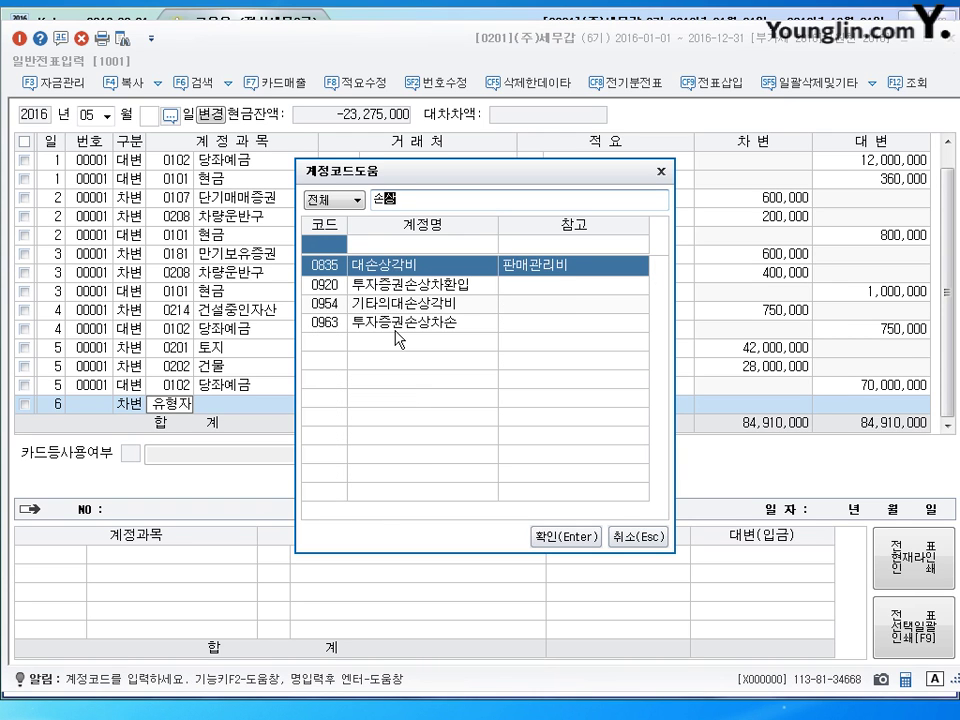
key(Down)
key(Down)
key(Down)
key(Up)
key(Up)
key(Up)
key(Down)
key(Down)
key(Down)
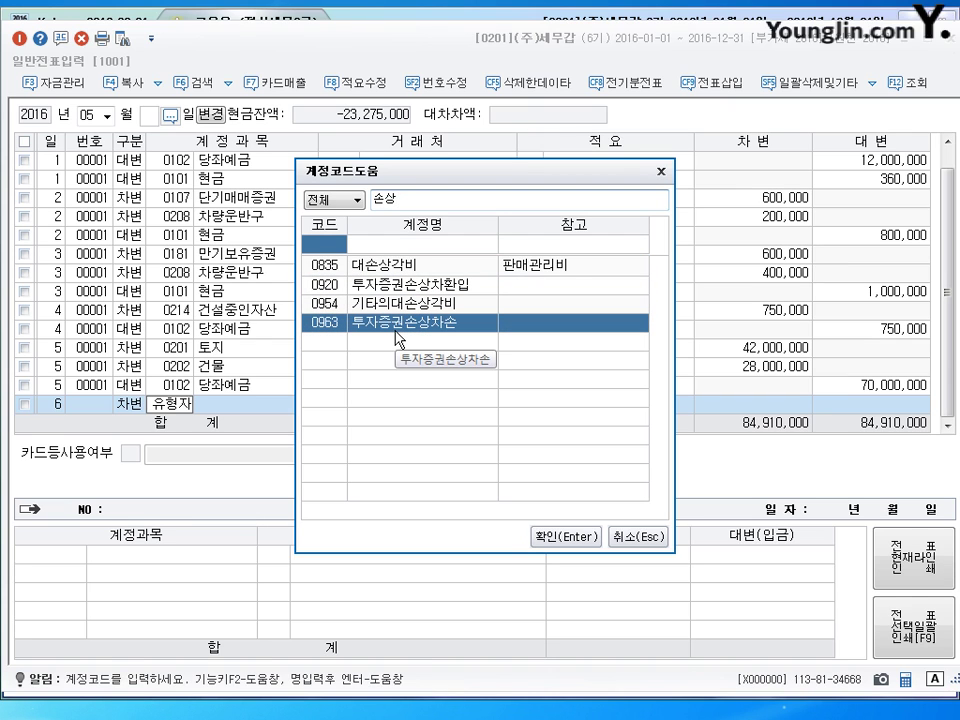
click(619, 542)
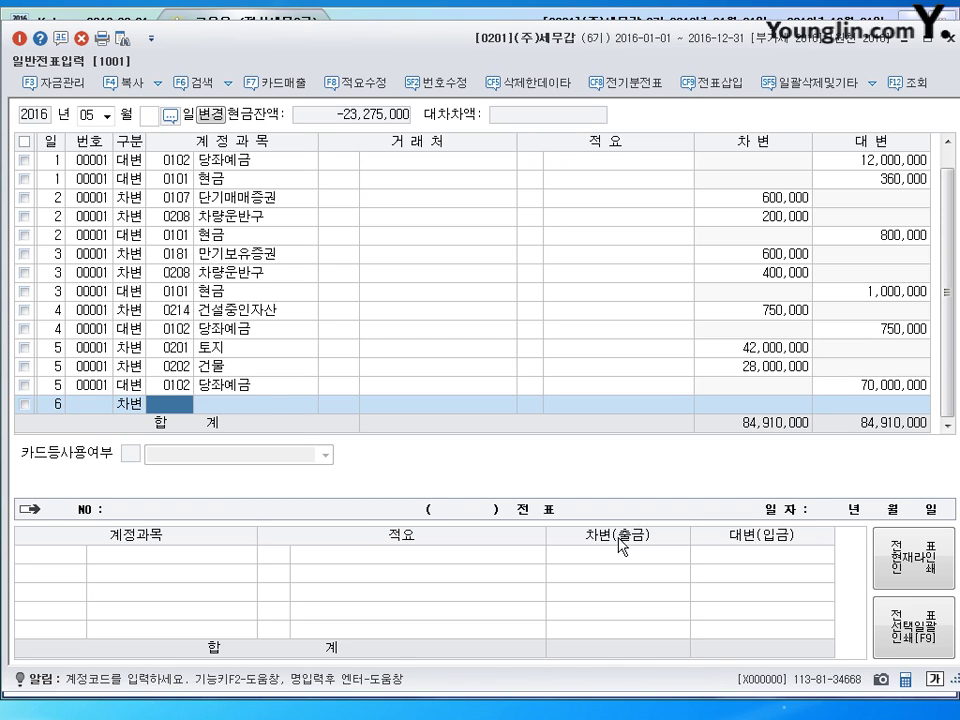
text(320)
key(Return)
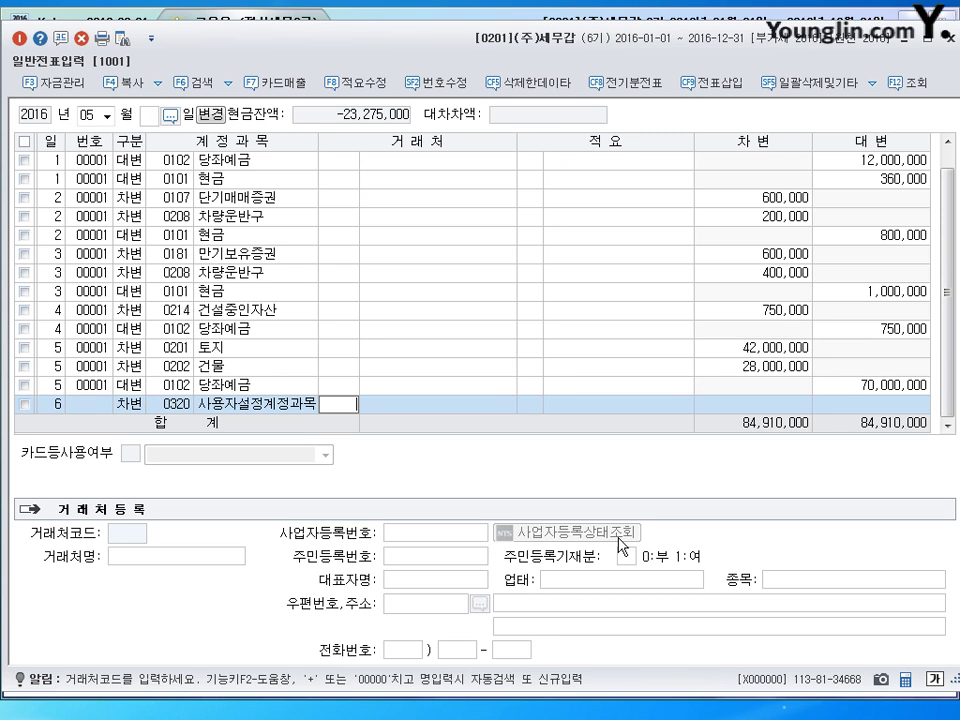
key(Left)
key(Left)
key(Right)
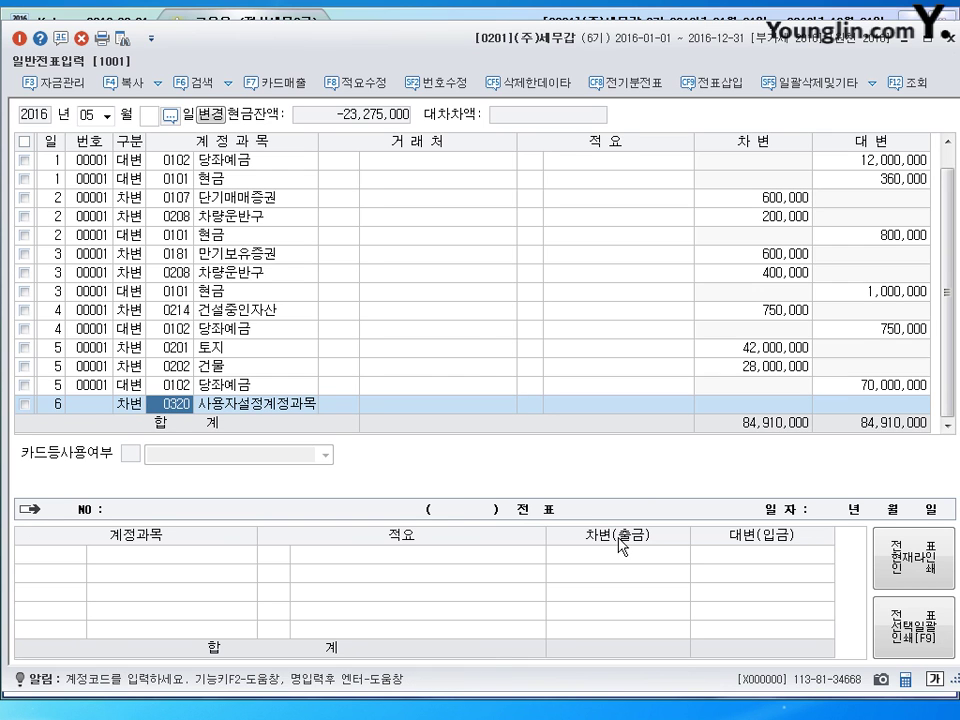
Fill in the day 6 debit line with account 0209 감가상각누계액 and the amount 2,000,000
text(209)
key(Return)
key(Return)
key(Return)
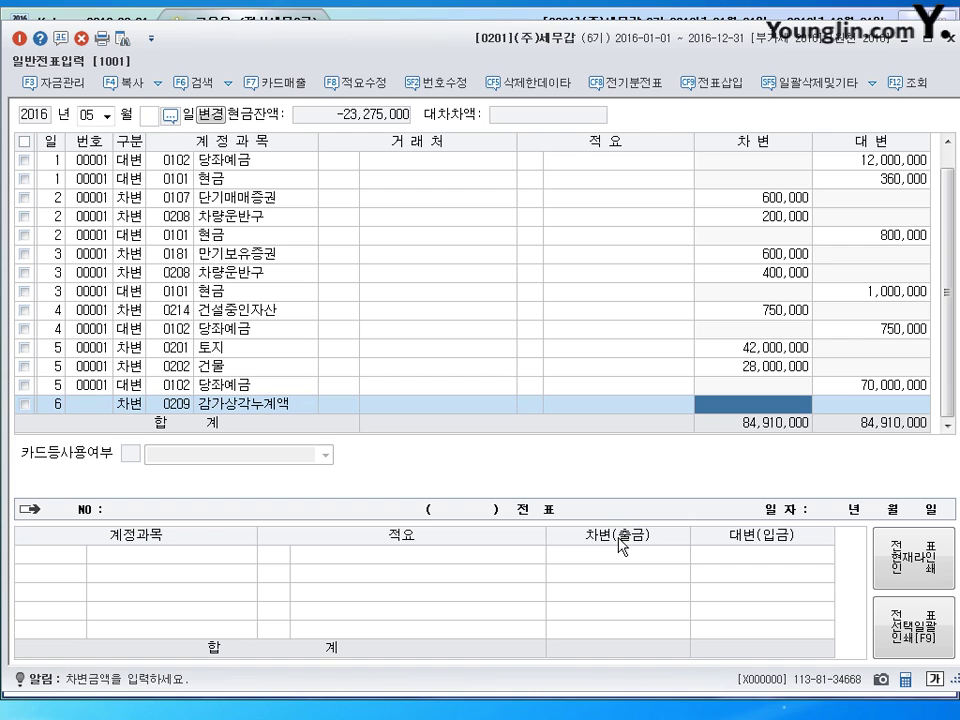
text(2000000)
key(Return)
Add a day 6 debit line for account 0961 재해손실 with the amount 18,000,000
text(3)
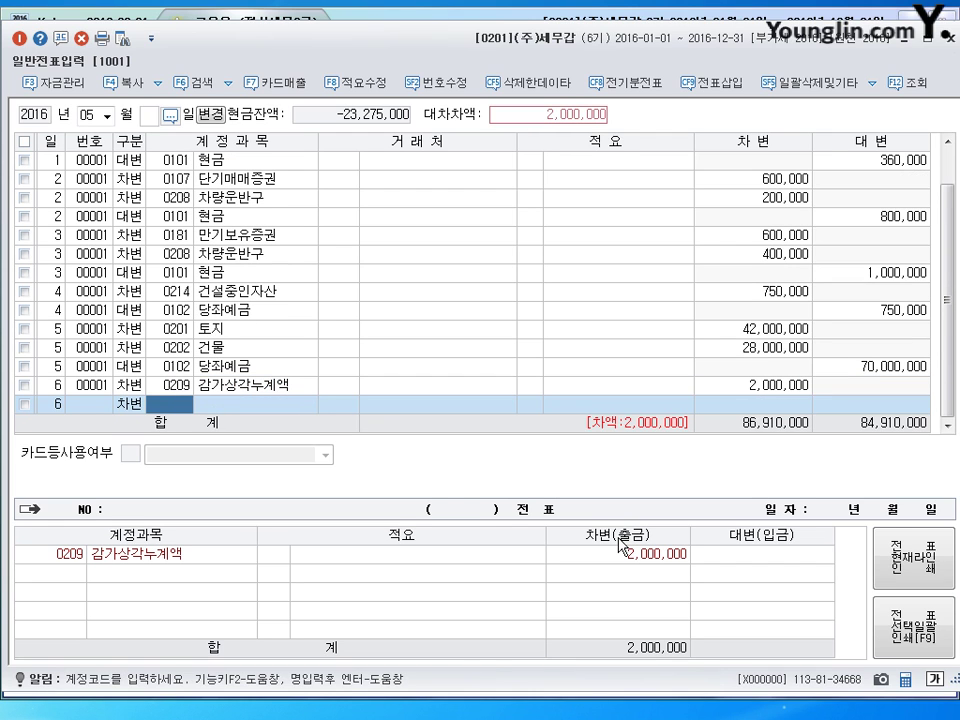
text(재해)
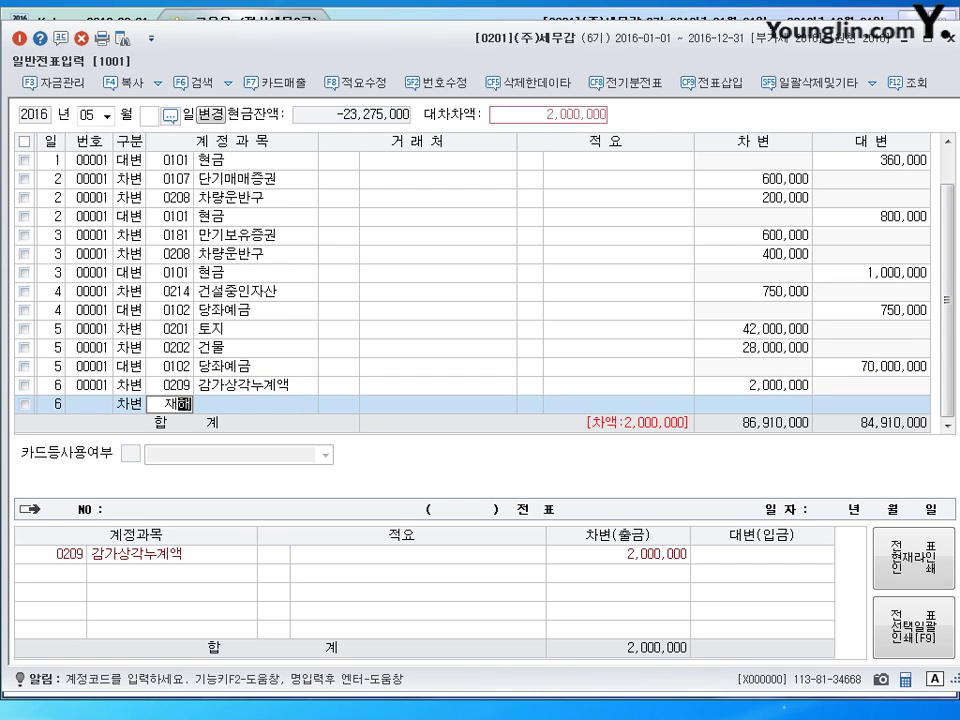
key(Return)
key(Return)
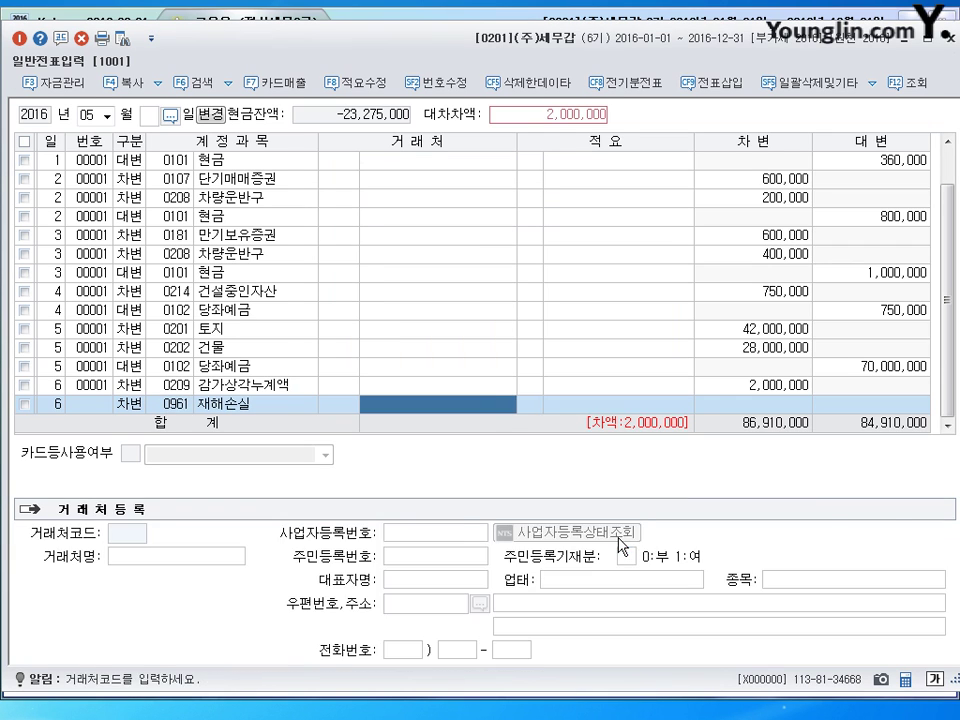
key(Return)
key(Return)
text(18000000)
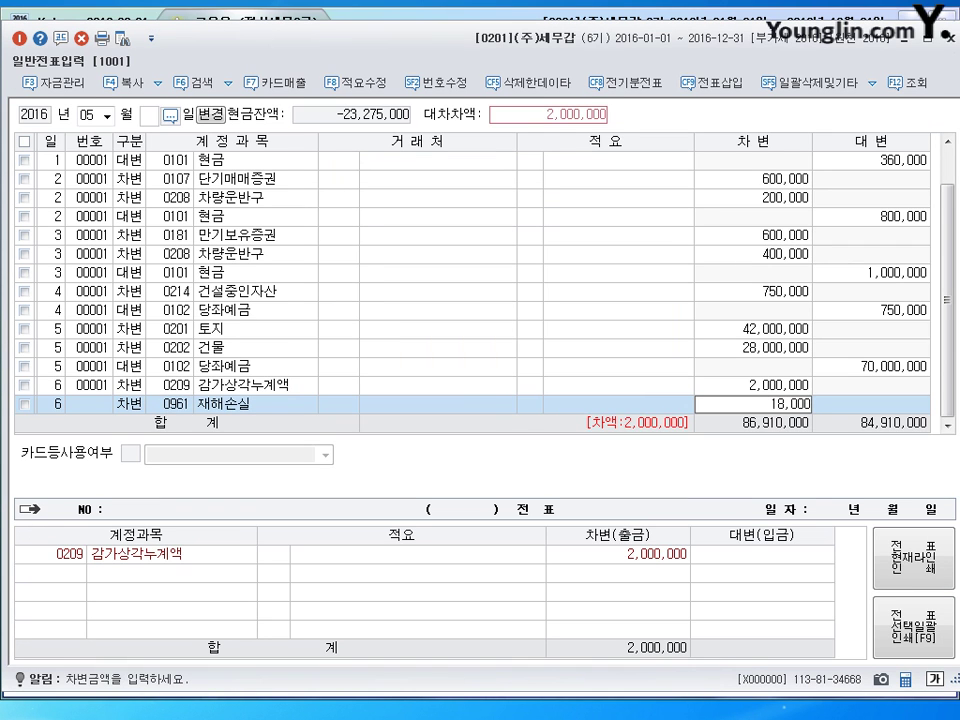
key(Return)
key(Return)
Balance the day 6 voucher with a credit of 20,000,000 to account 0208 차량운반구
text(4)
key(Return)
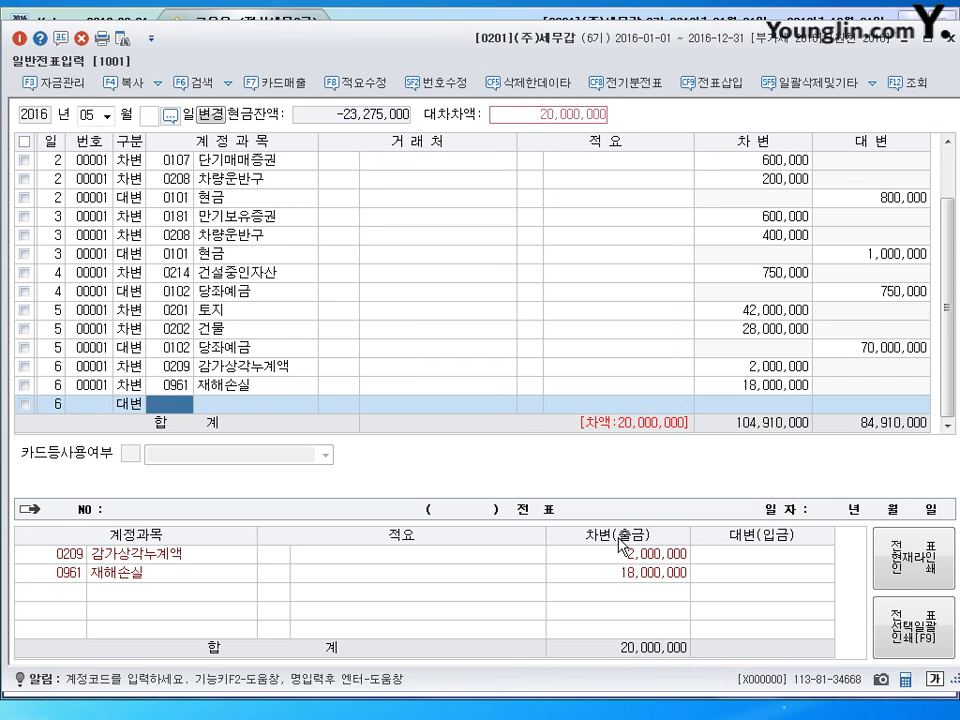
text(0208)
key(Return)
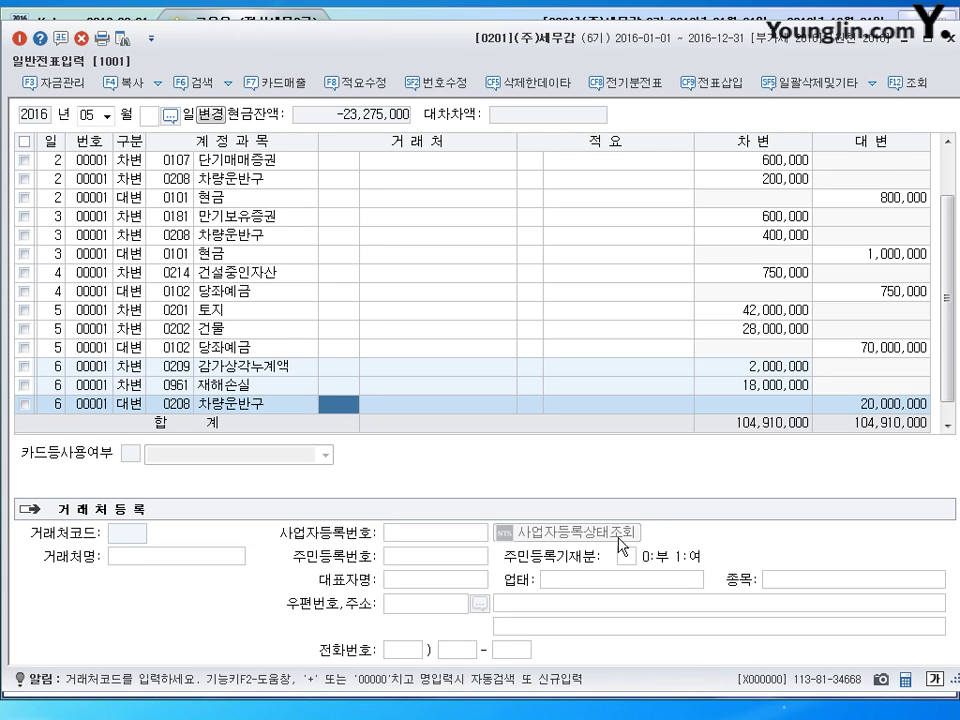
key(Return)
key(Return)
key(Return)
Start the day 7 voucher with a debit of 9,800,000 to account 0201 토지
text(7)
key(Return)
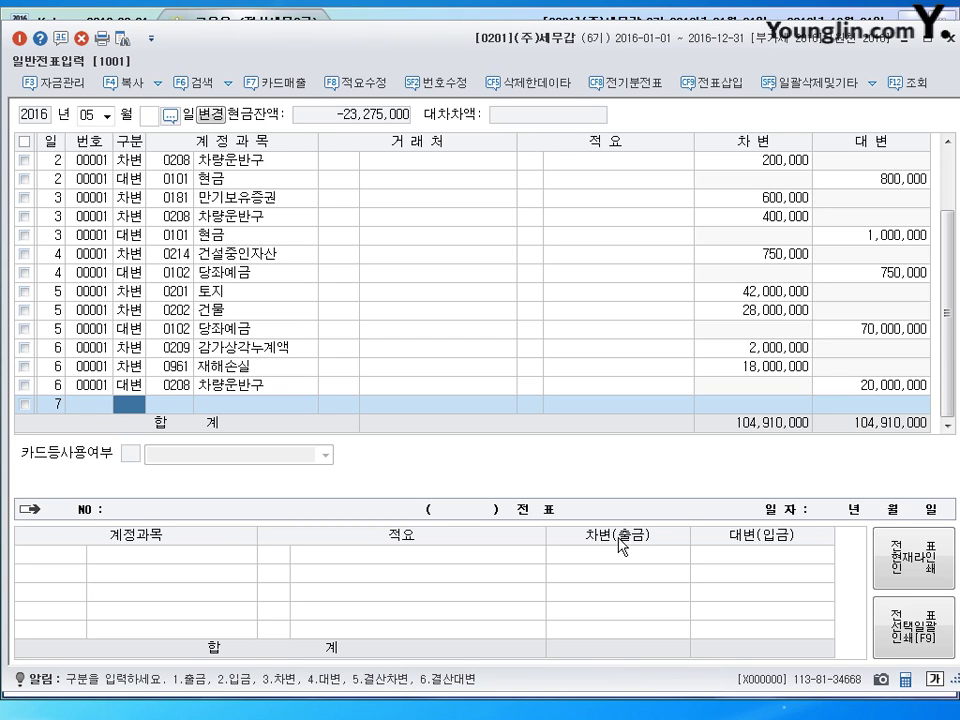
text(30201)
key(Return)
key(Return)
key(Return)
text(9800000)
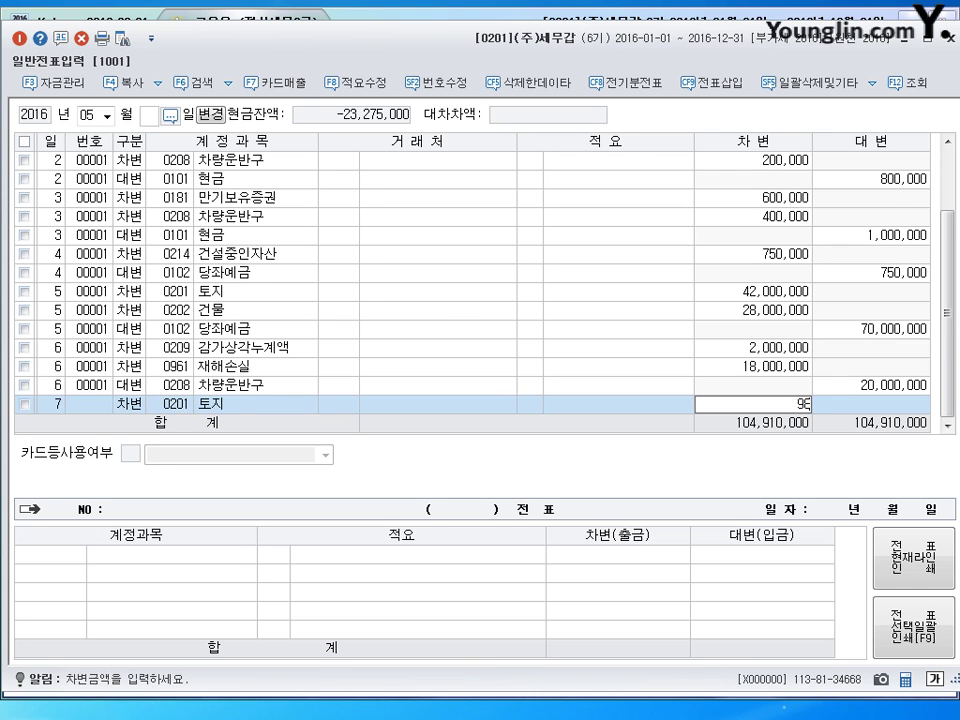
key(Return)
Balance the day 7 voucher with a credit of 9,800,000 to account 0102 당좌예금
text(4)
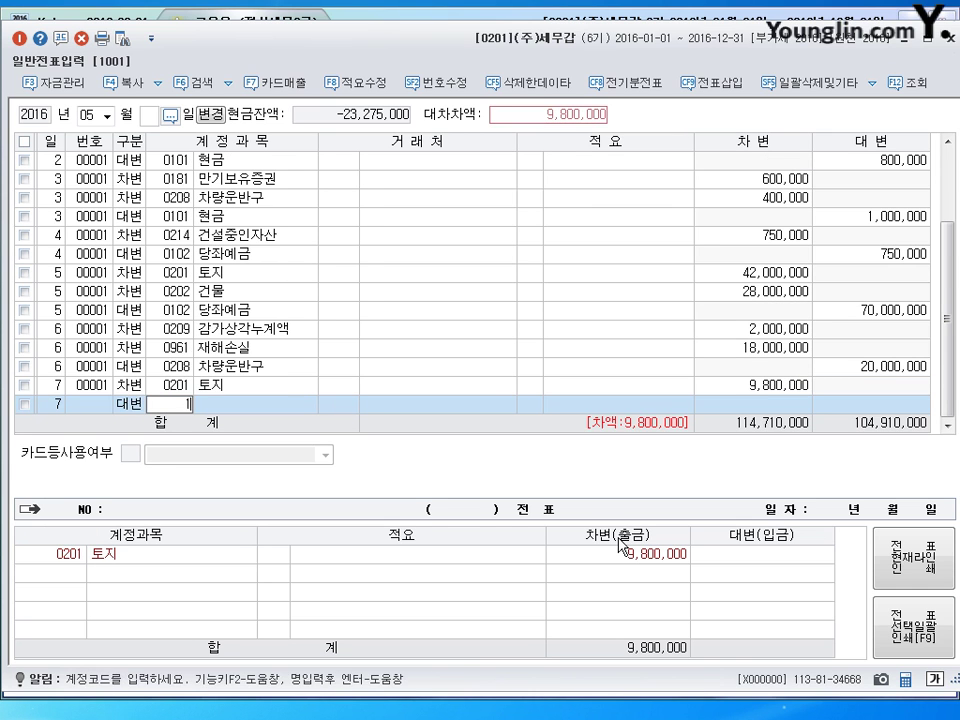
text(0102)
key(Return)
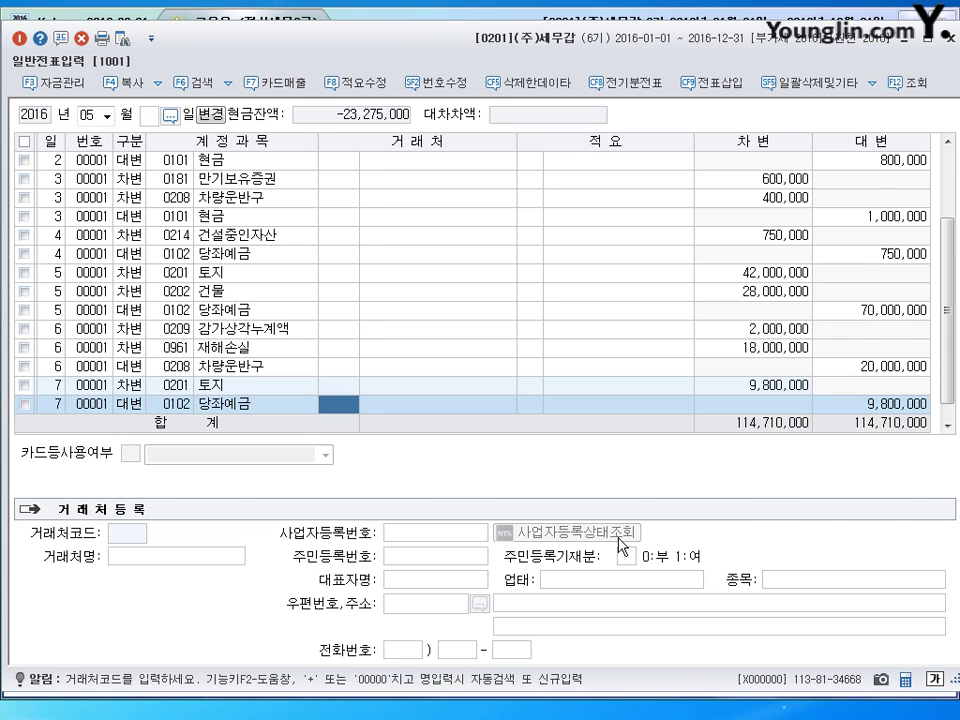
key(Return)
Start the day 8 voucher with a debit of 40,000,000 to account 0203 감가상각누계액
text(3)
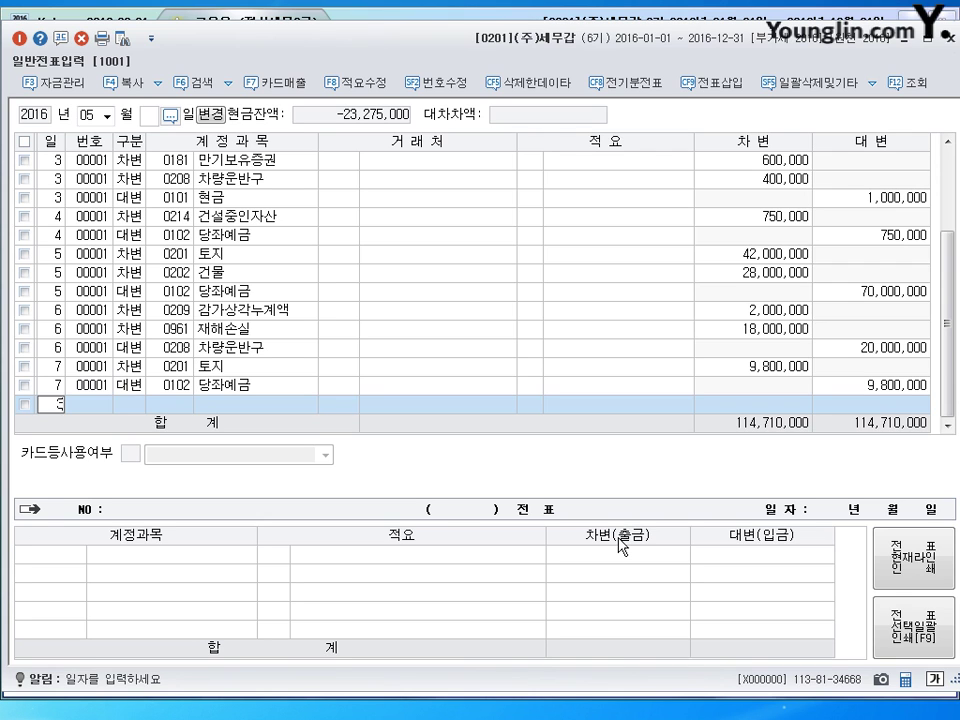
key(Return)
text(3)
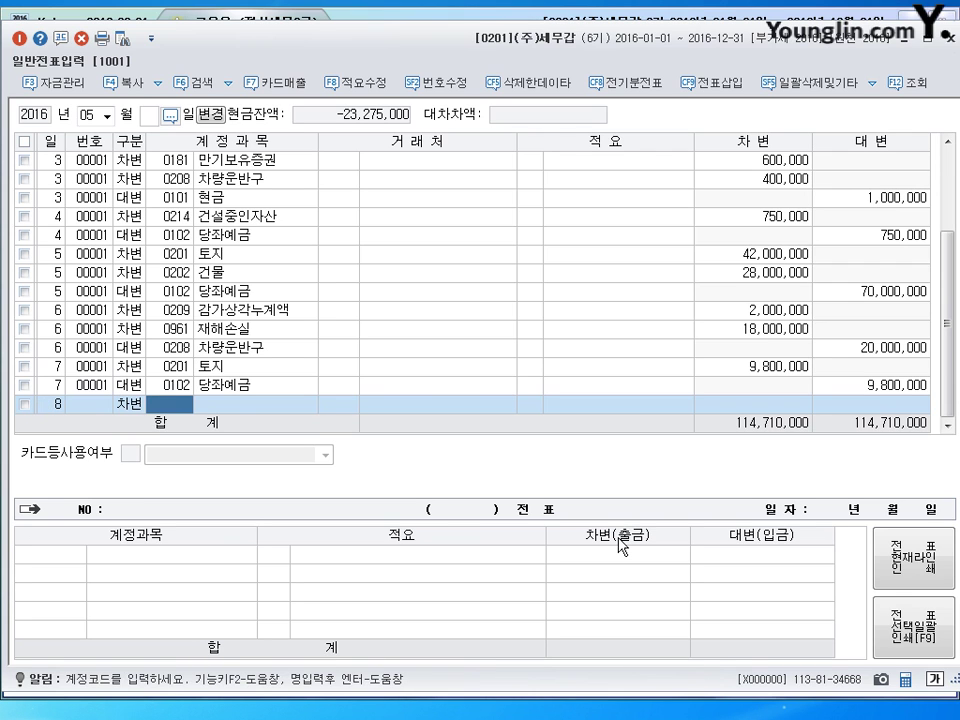
text(203)
key(Return)
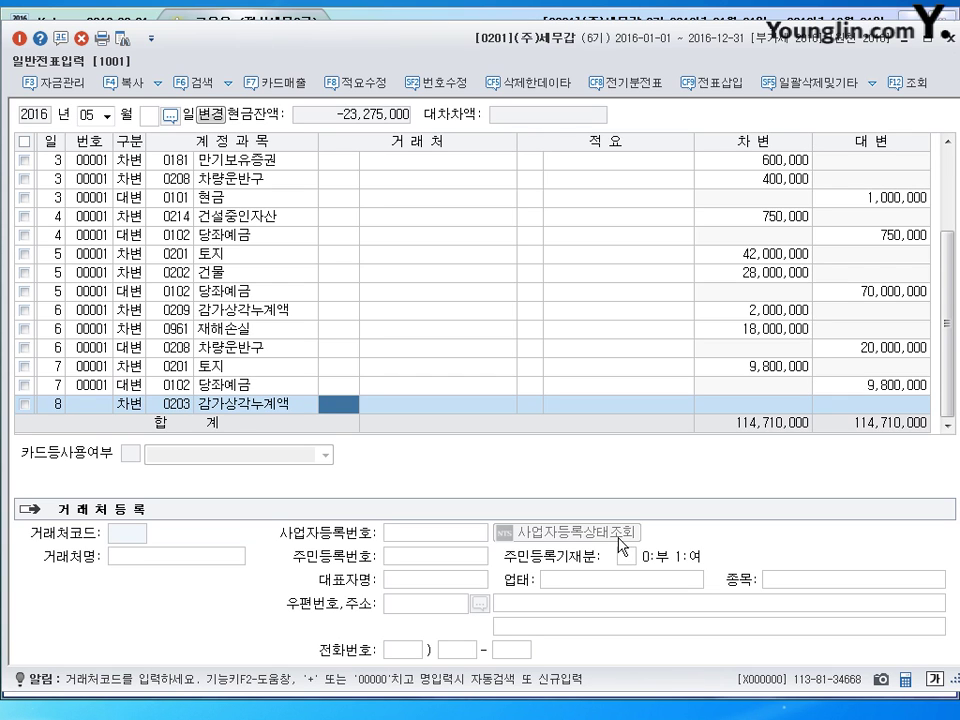
key(Return)
key(Return)
key(Return)
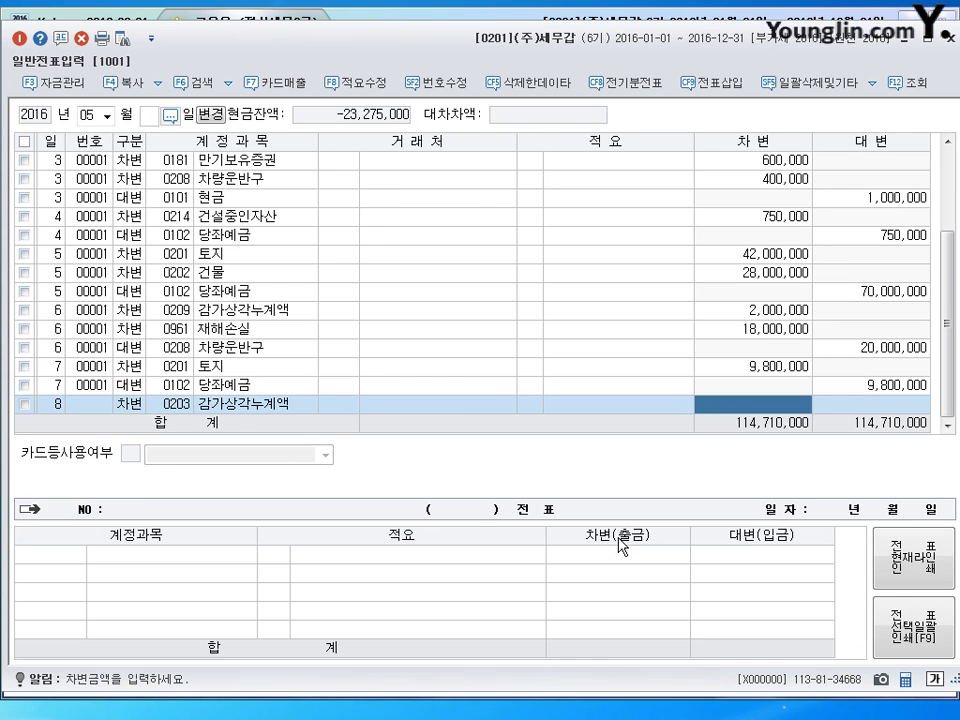
text(40,000,000)
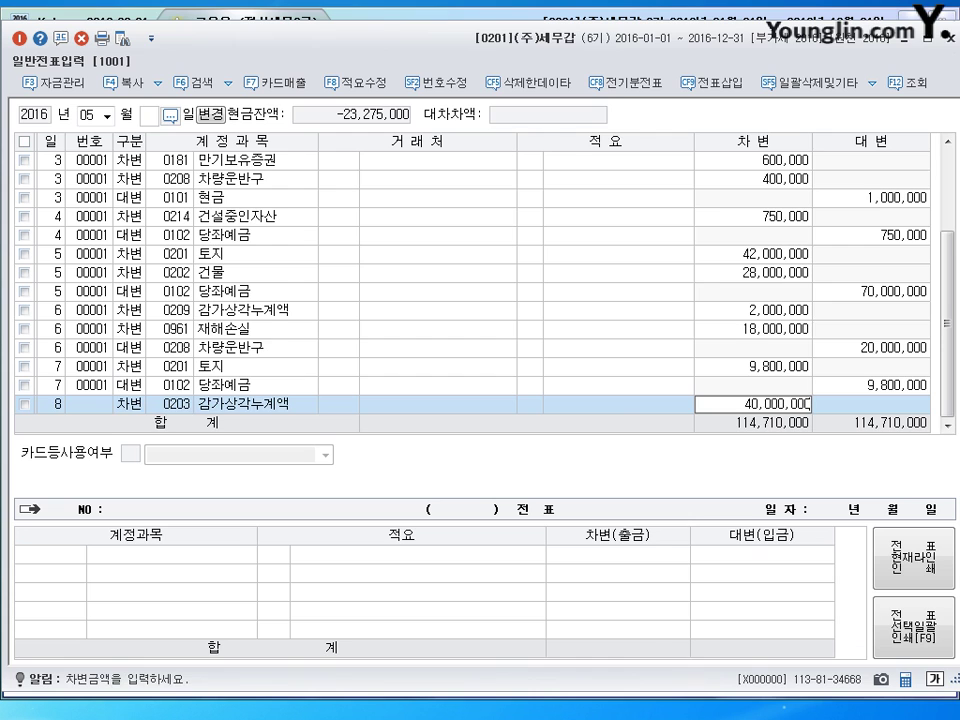
key(Return)
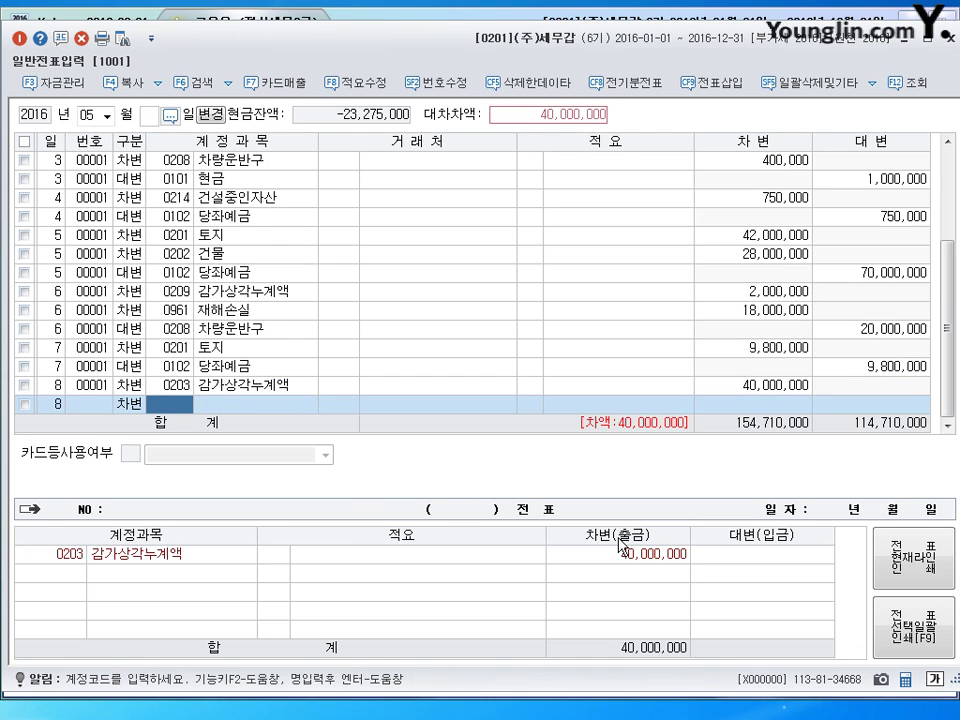
Add a day 8 debit of 12,000,000 to account 0970 유형자산처분손실
text(0970)
key(Return)
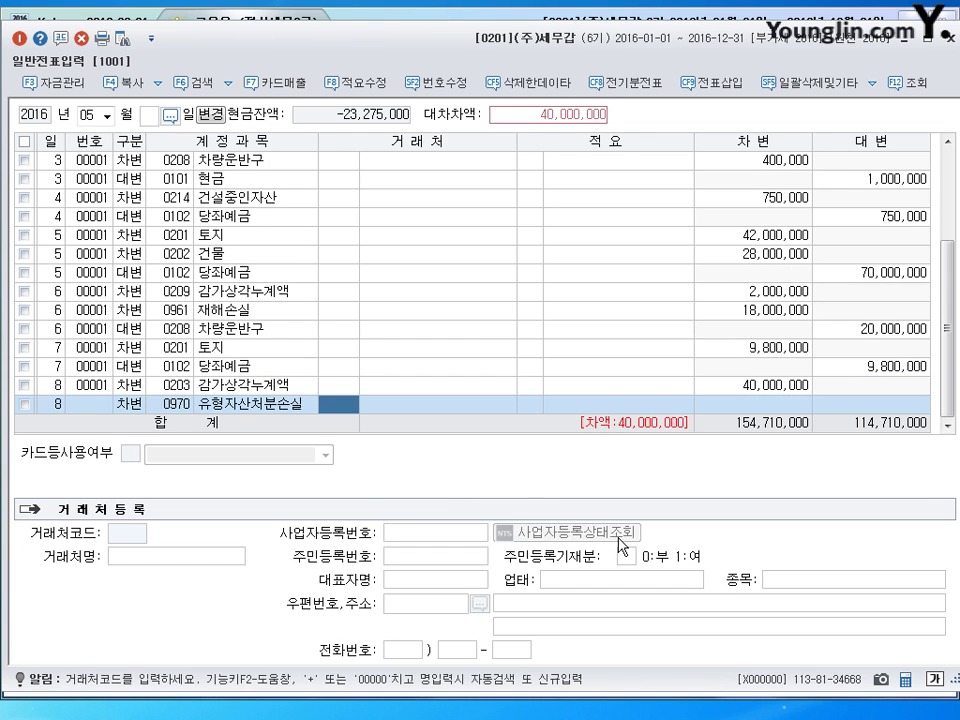
key(Return)
key(Return)
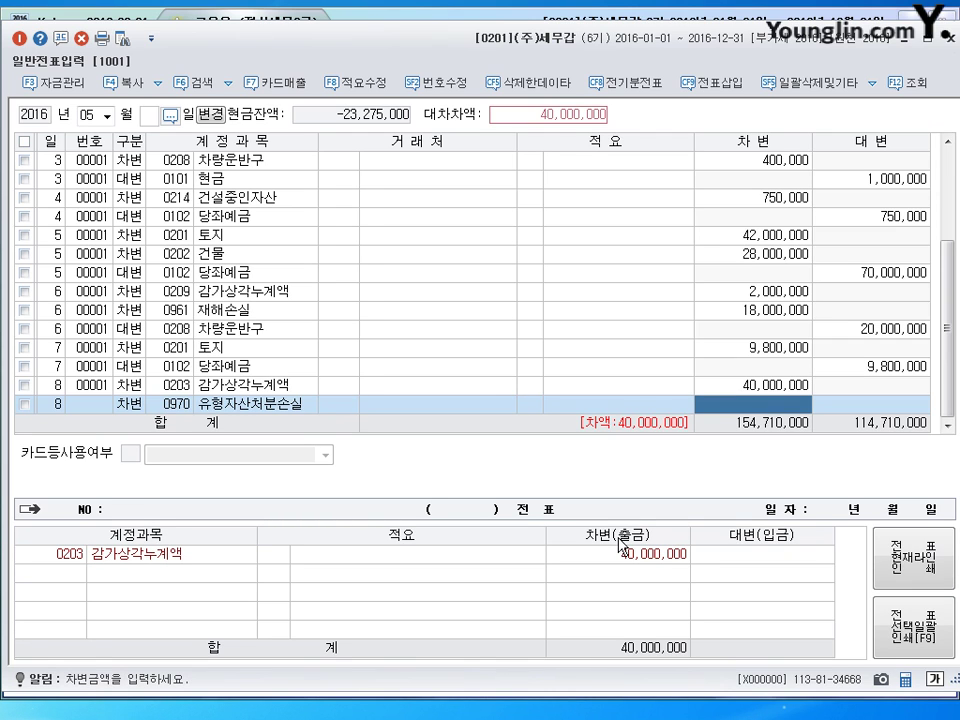
text(12000000)
key(Return)
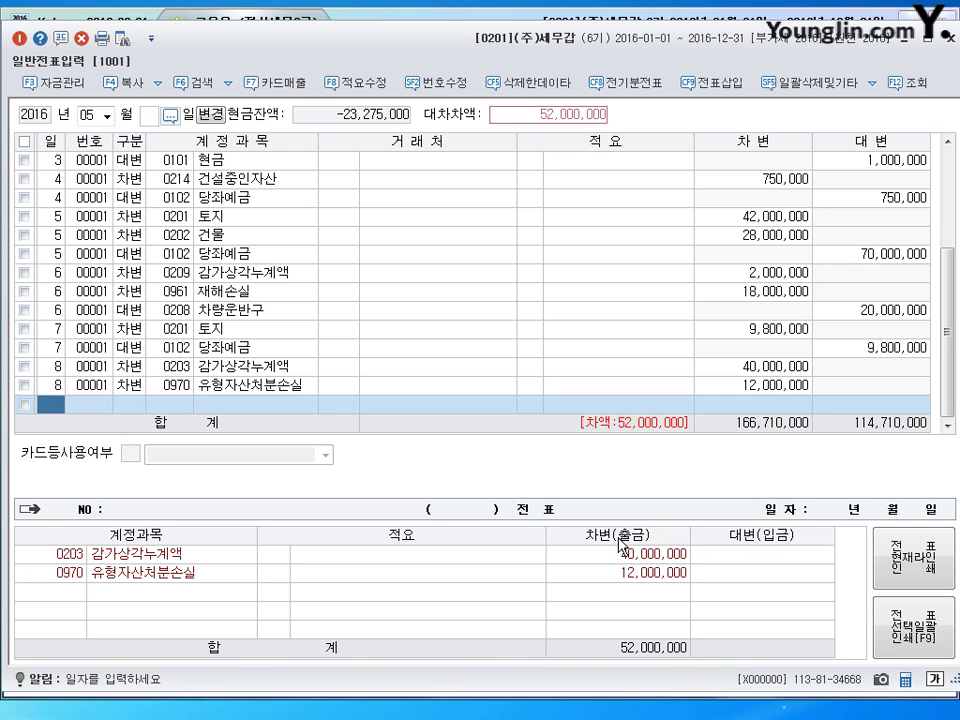
Add a day 8 credit of 50,000,000 to account 0202 건물
text(2)
key(Return)
key(shift+Tab)
text(8)
key(Return)
text(4)
key(Return)
text(202)
key(Return)
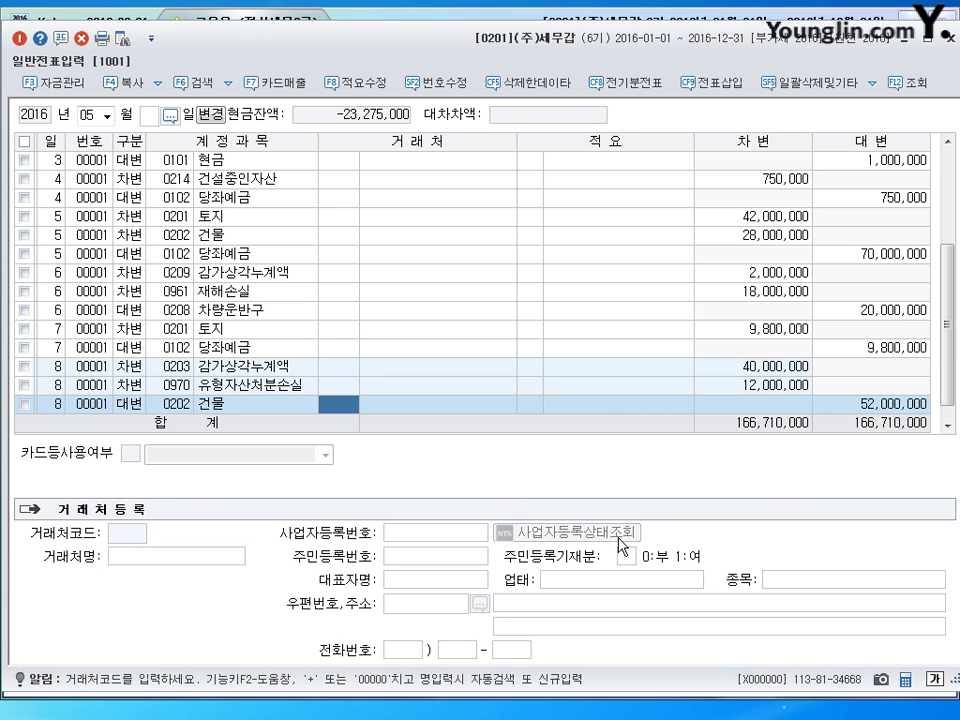
key(Return)
key(Return)
text(50,000,000)
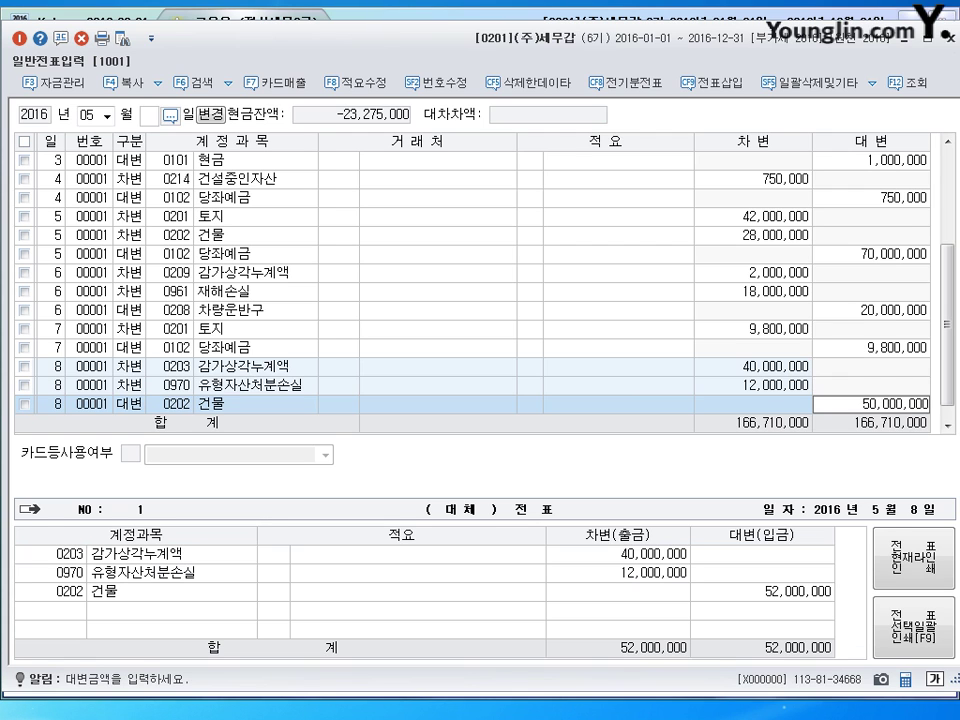
key(Return)
Balance the day 8 voucher with a credit of 2,000,000 to account 0103 보통예금
text(4)
key(Return)
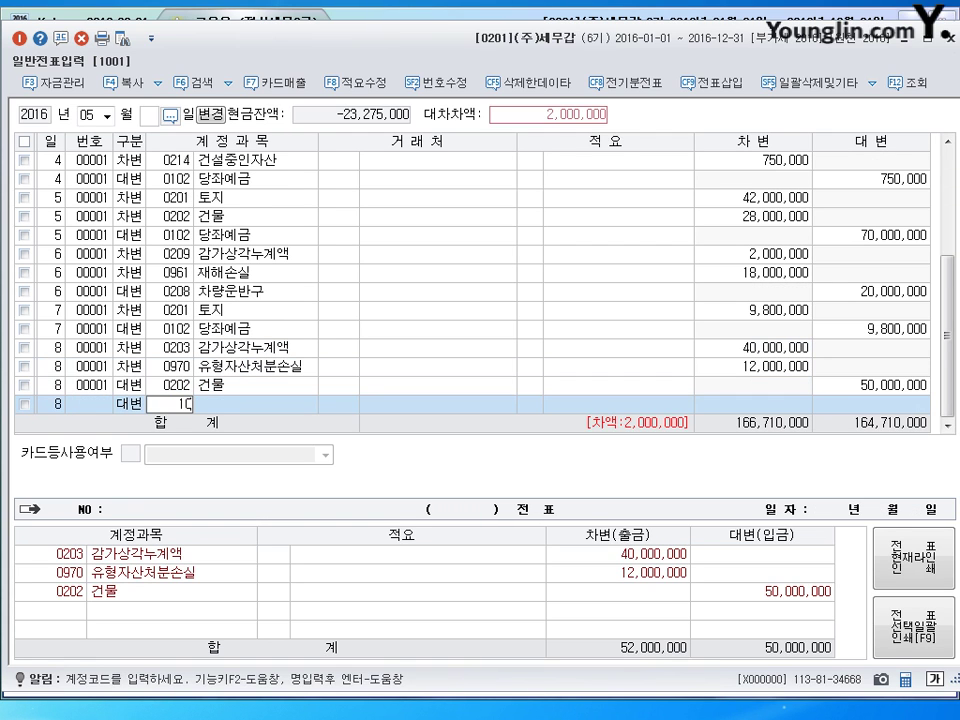
text(103)
key(Return)
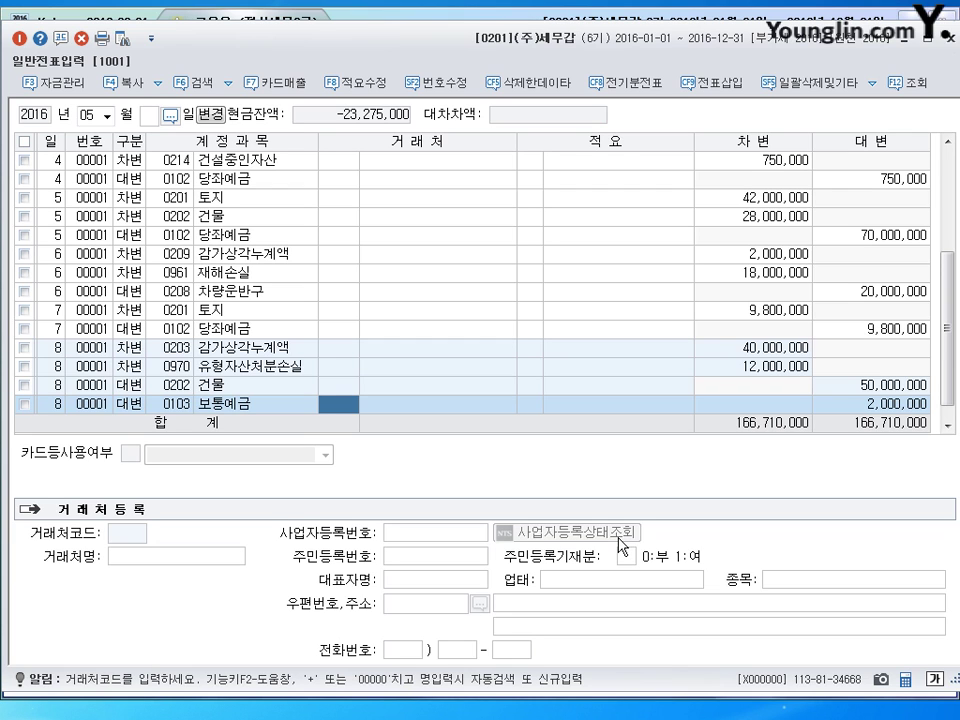
key(Return)
key(Return)
key(Return)
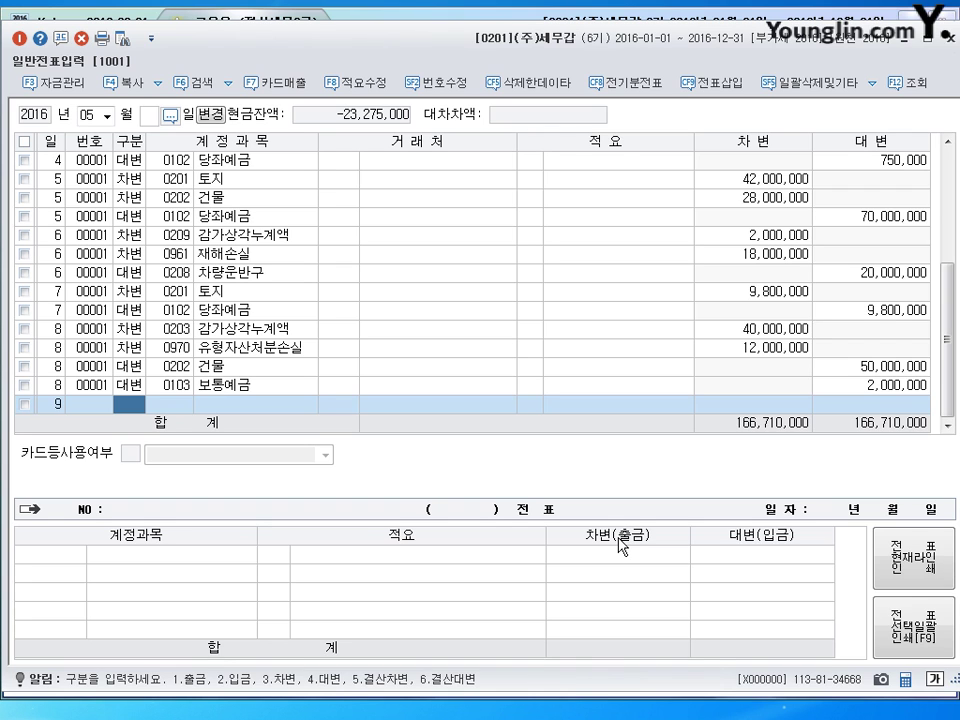
Start the day 9 voucher with a debit of 300,000 to account 0820 수선비
text(3)
key(Return)
text(0103)
key(Return)
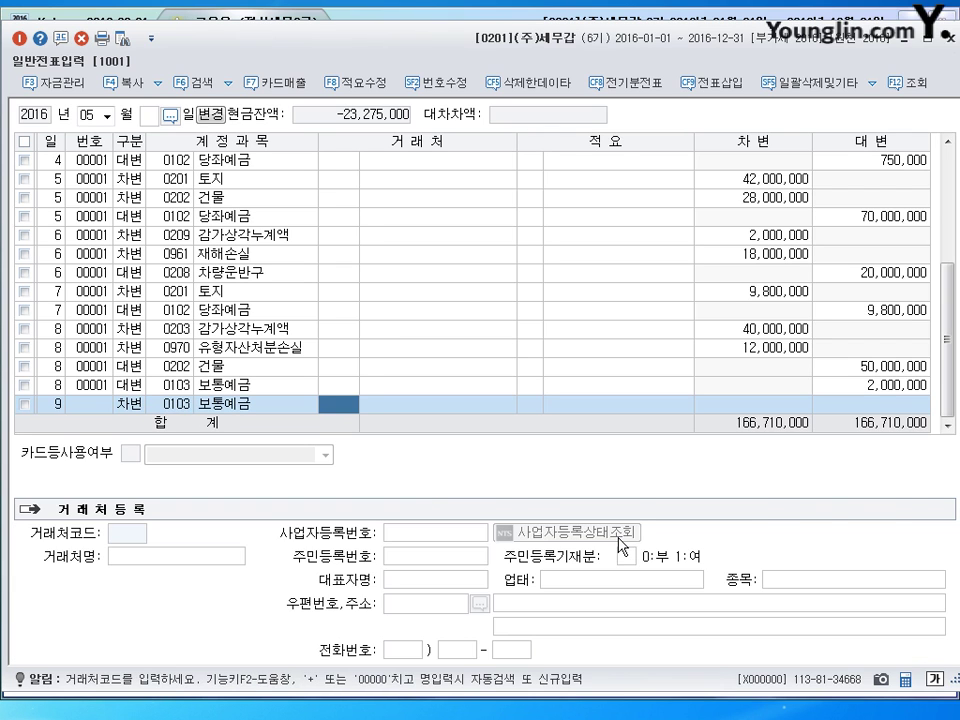
key(Left)
text(820)
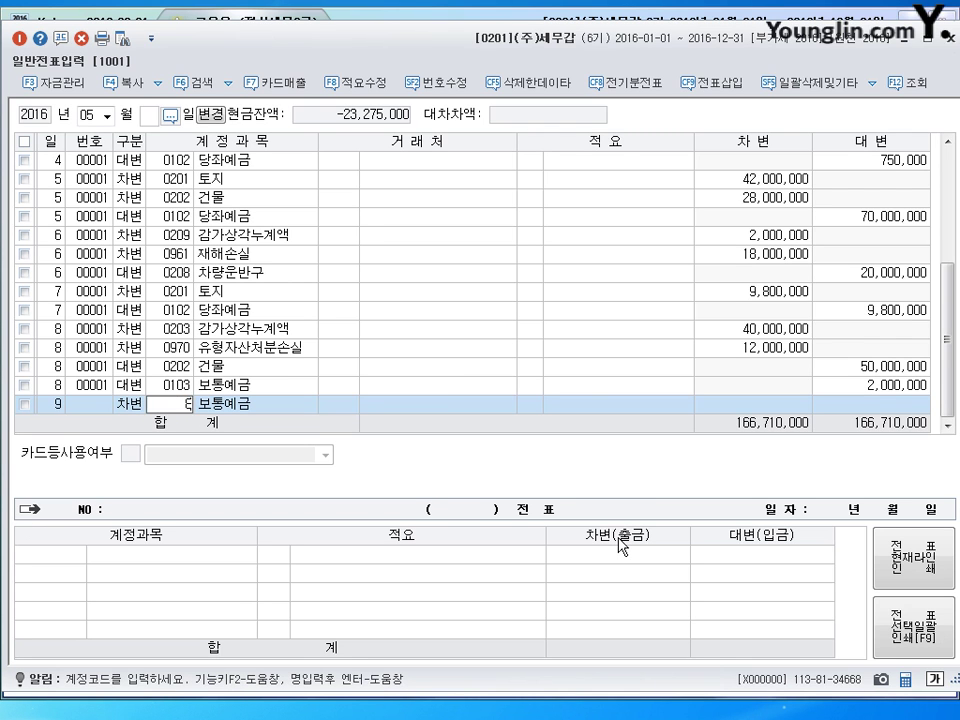
key(Return)
key(Return)
key(Return)
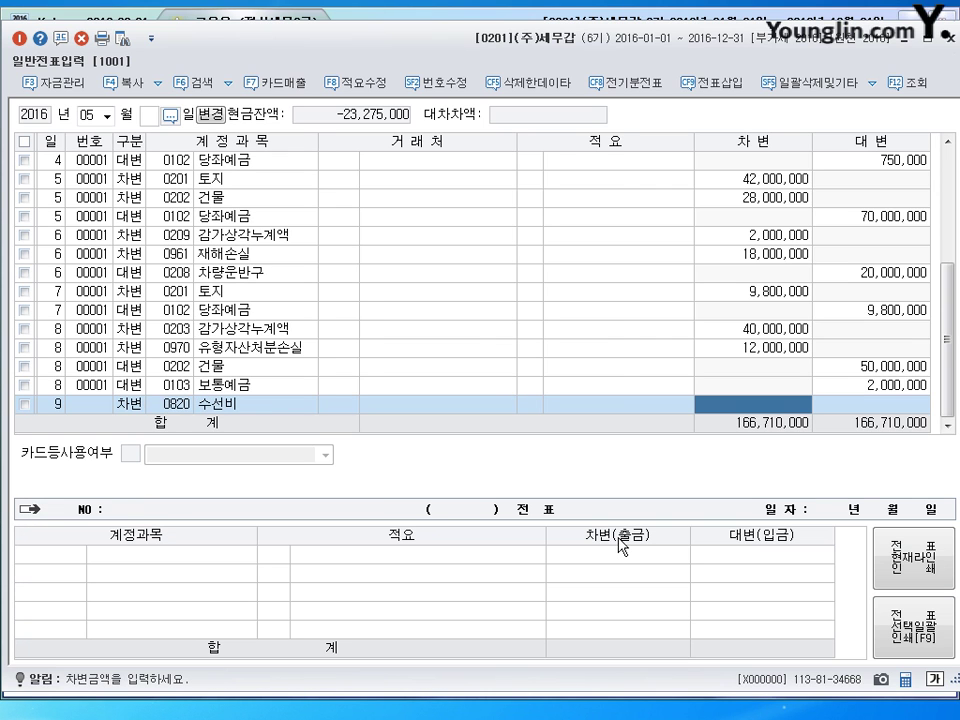
text(300000)
key(Return)
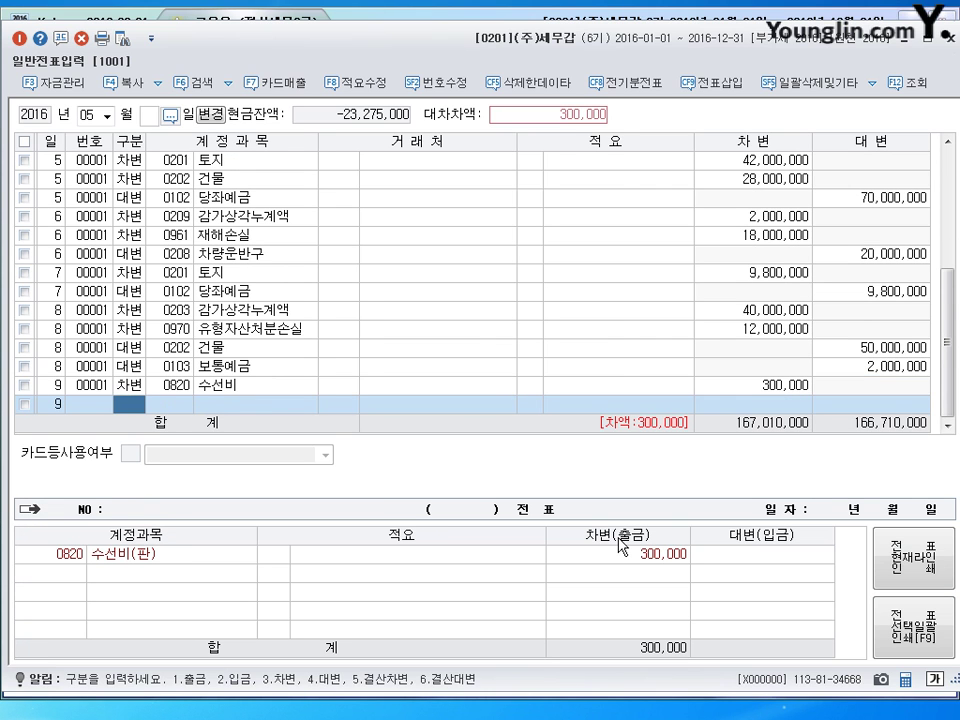
Balance the day 9 voucher with a credit of 300,000 to account 0103 보통예금
text(4103)
key(Return)
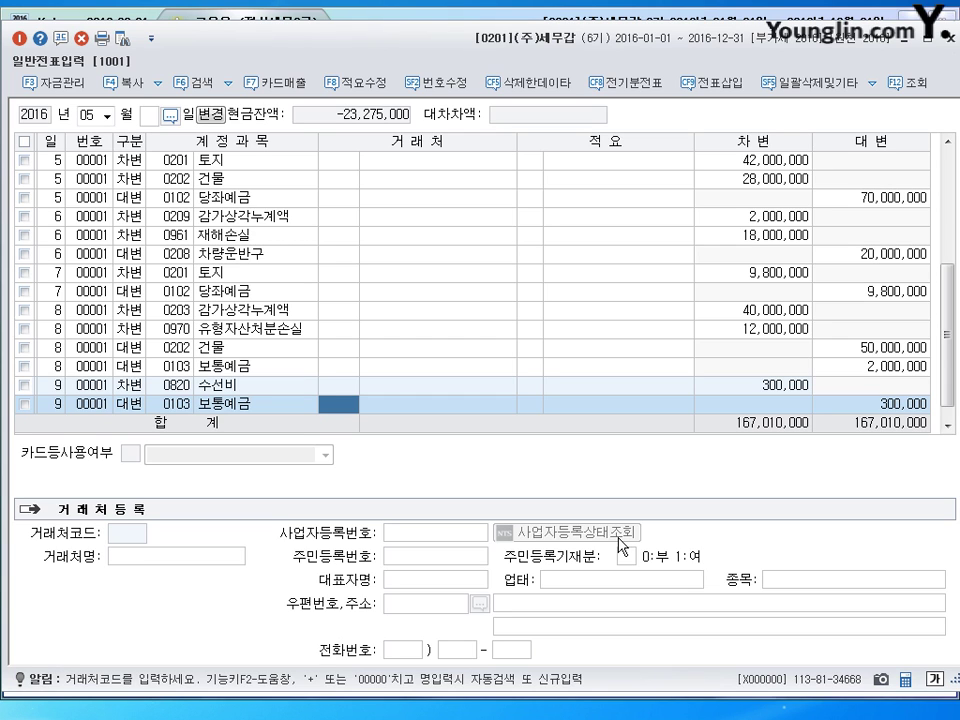
drag(614, 558, 632, 554)
mouse_move(363, 300)
mouse_down()
mouse_move(392, 330)
mouse_move(494, 314)
mouse_move(505, 300)
mouse_move(550, 306)
mouse_move(574, 281)
mouse_move(617, 276)
mouse_move(542, 295)
mouse_up()
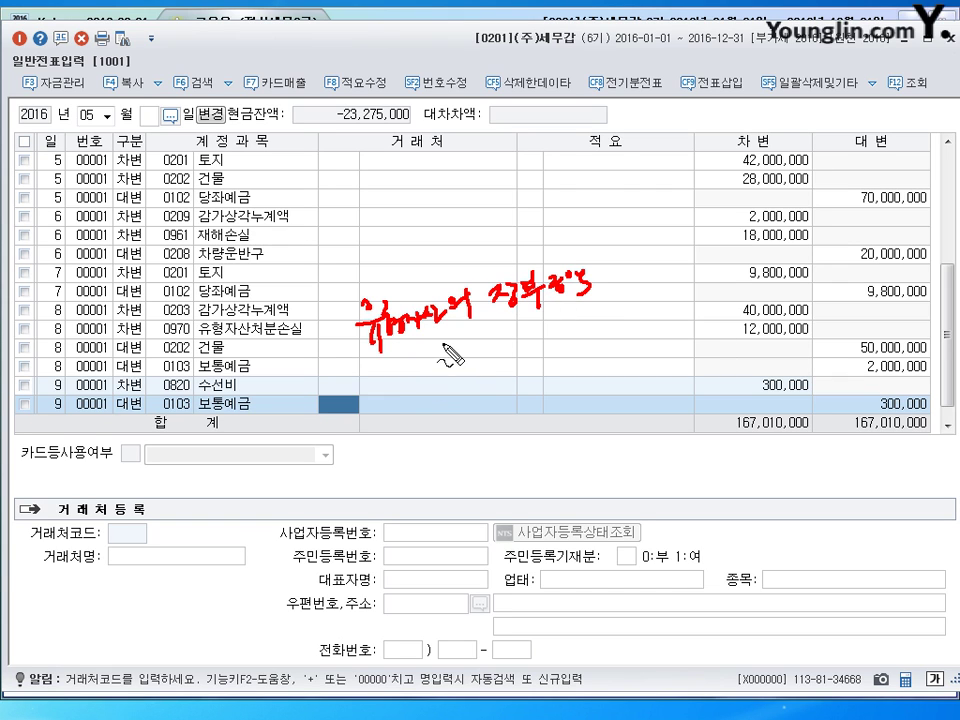
mouse_move(386, 338)
mouse_down()
mouse_move(404, 374)
mouse_move(429, 340)
mouse_move(447, 372)
mouse_move(452, 321)
mouse_move(461, 345)
mouse_move(486, 350)
mouse_move(557, 327)
mouse_move(598, 332)
mouse_up()
mouse_move(628, 316)
mouse_down()
mouse_move(676, 291)
mouse_move(677, 240)
mouse_move(681, 249)
mouse_move(658, 229)
mouse_up()
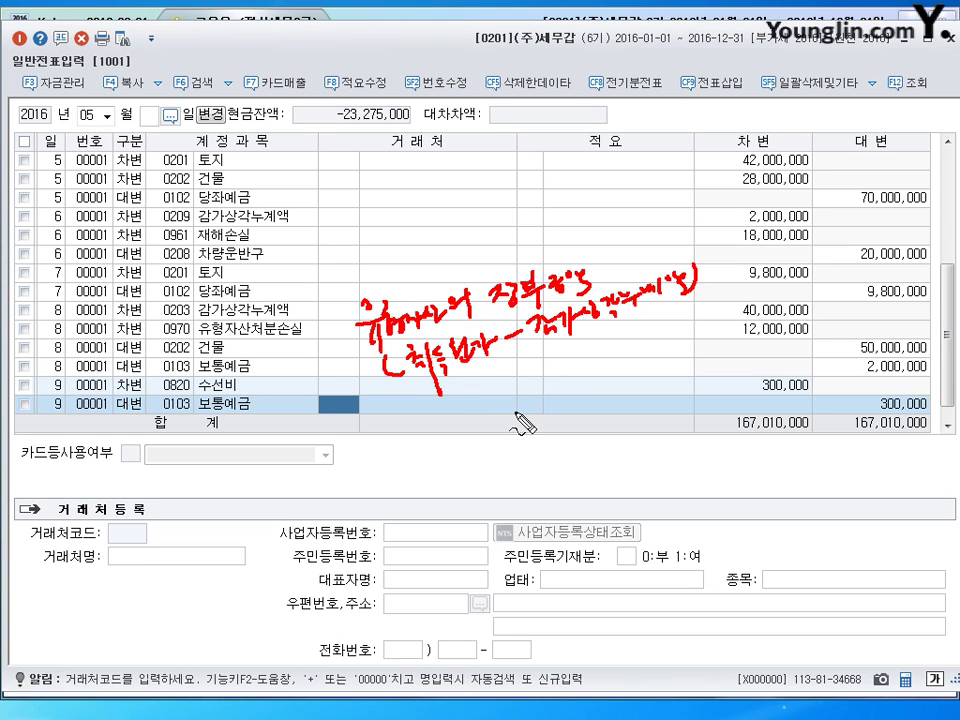
key(Escape)
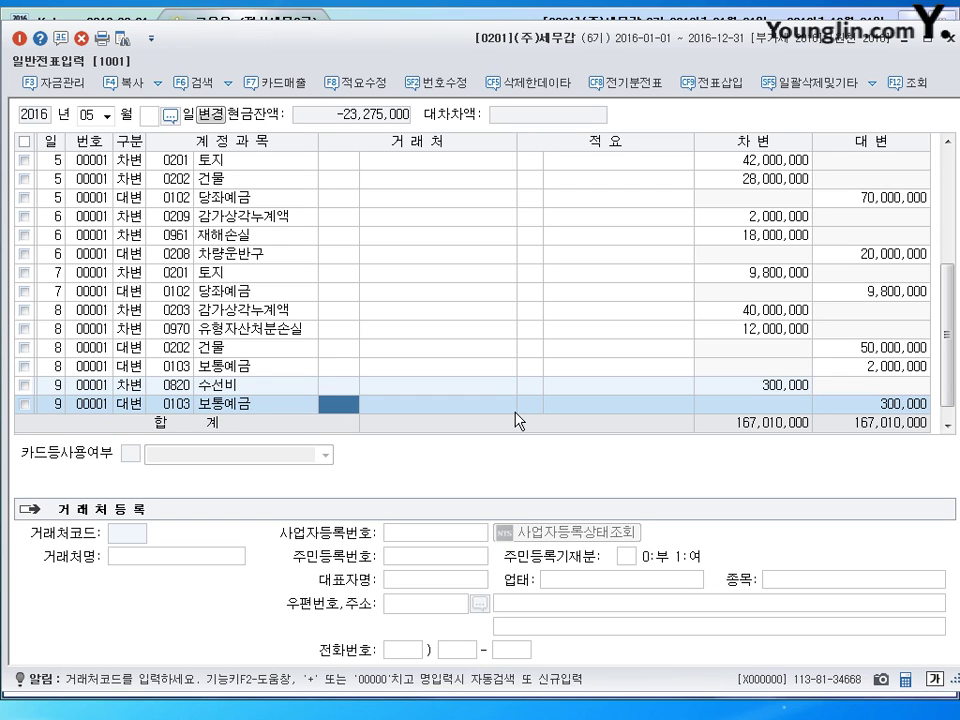
Start the day 10 voucher with a debit of 10,000,000 to account 0203 감가상각누계액
key(Return)
key(Return)
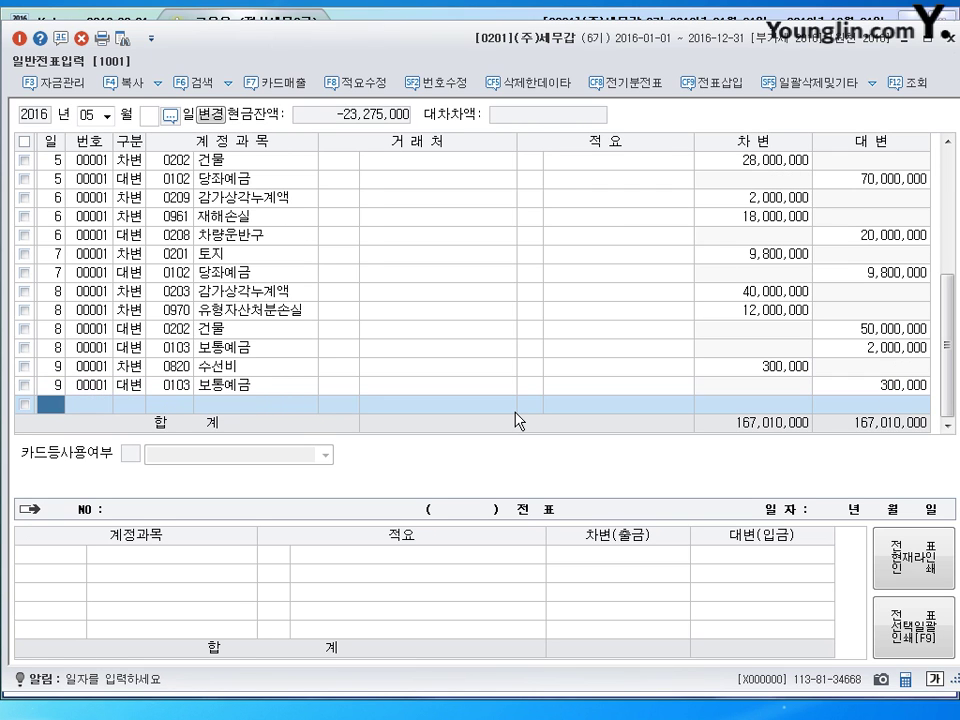
text(10)
key(Return)
text(3)
key(Return)
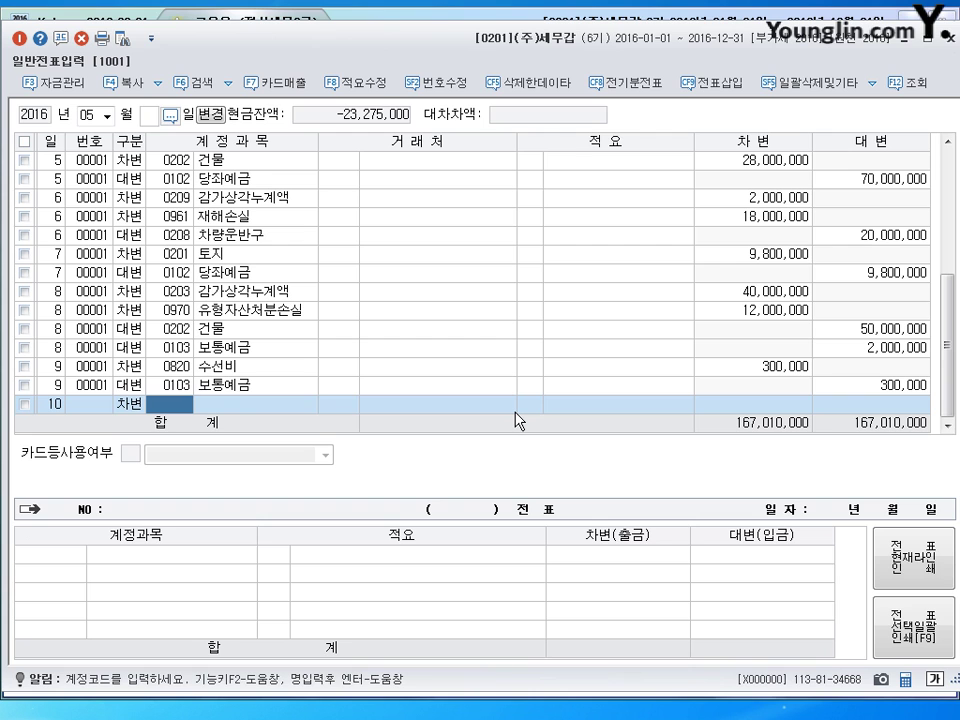
text(203)
key(Return)
key(Return)
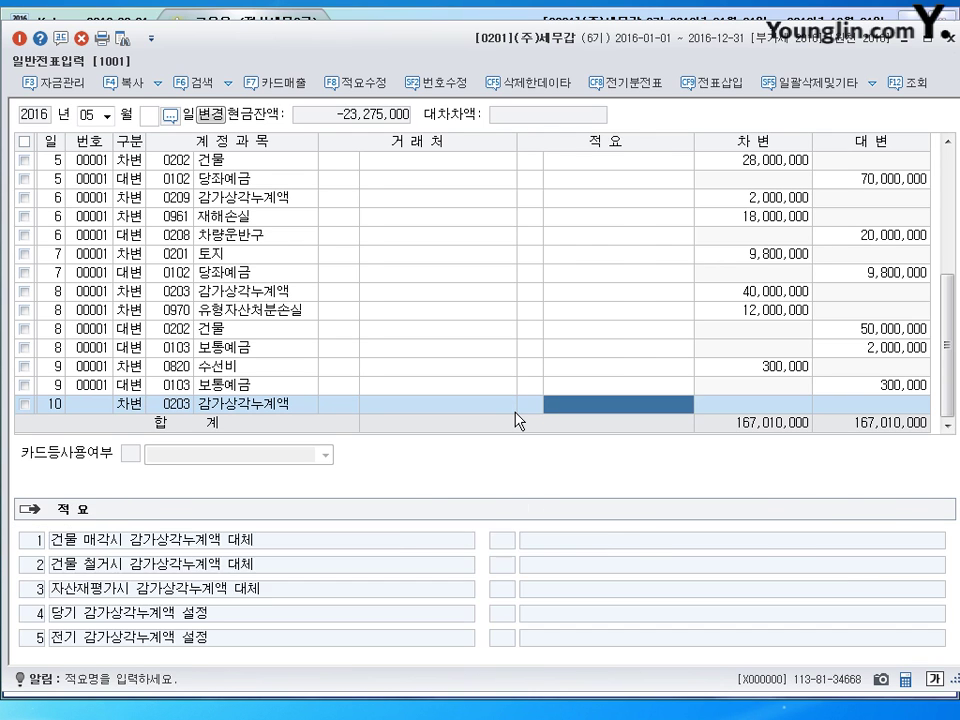
key(Return)
text(10000000)
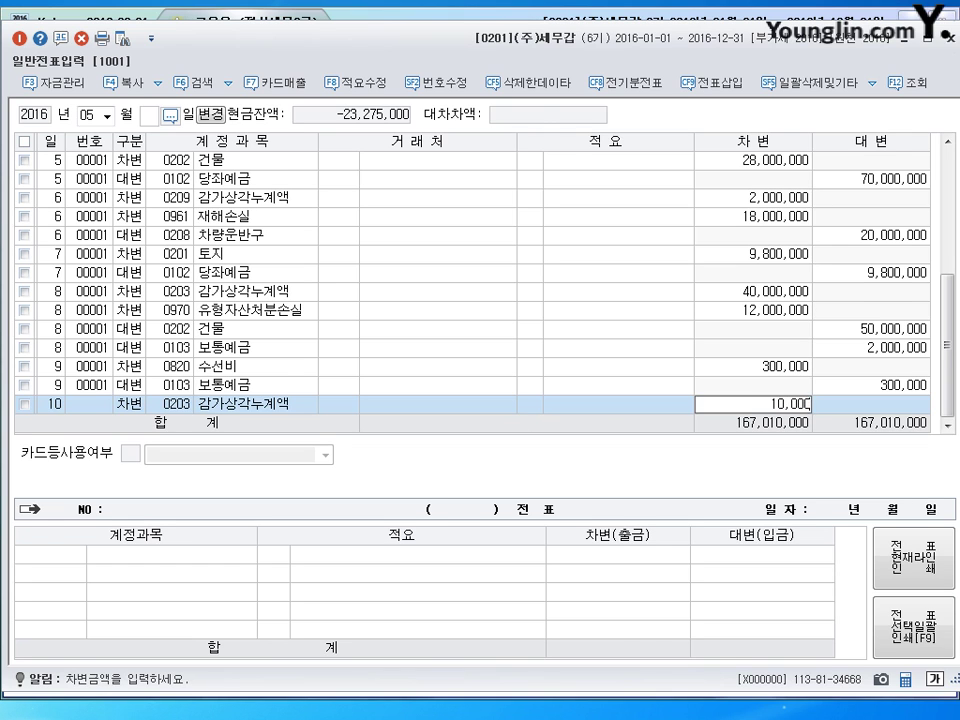
key(Return)
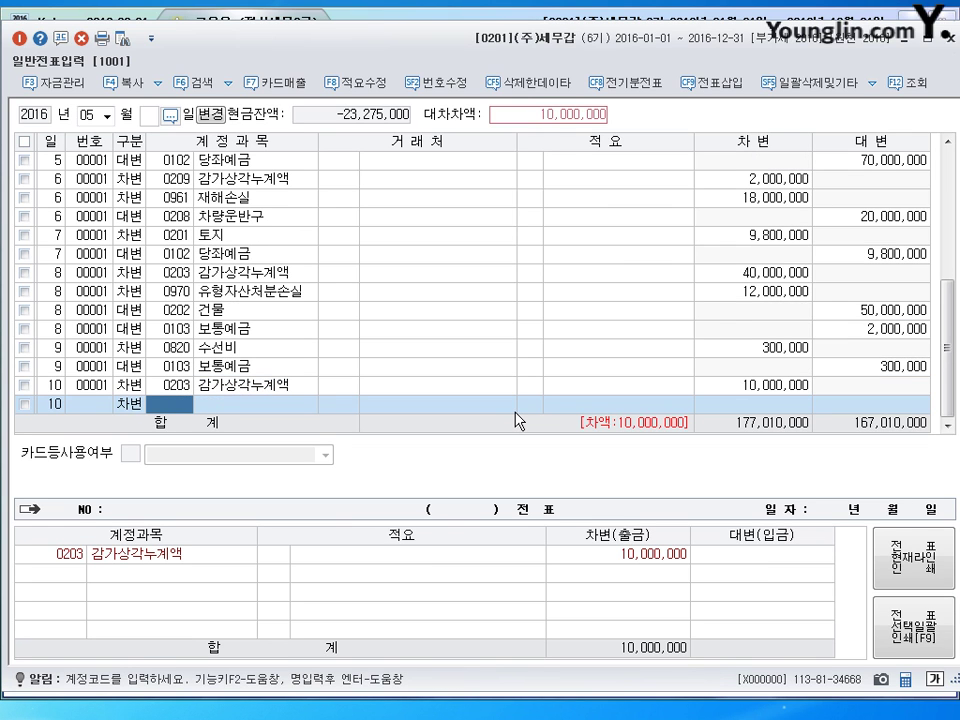
Add a day 10 debit of 40,000,000 to account 0101 현금
text(101)
key(Return)
key(Return)
key(Return)
text(40000000)
key(Return)
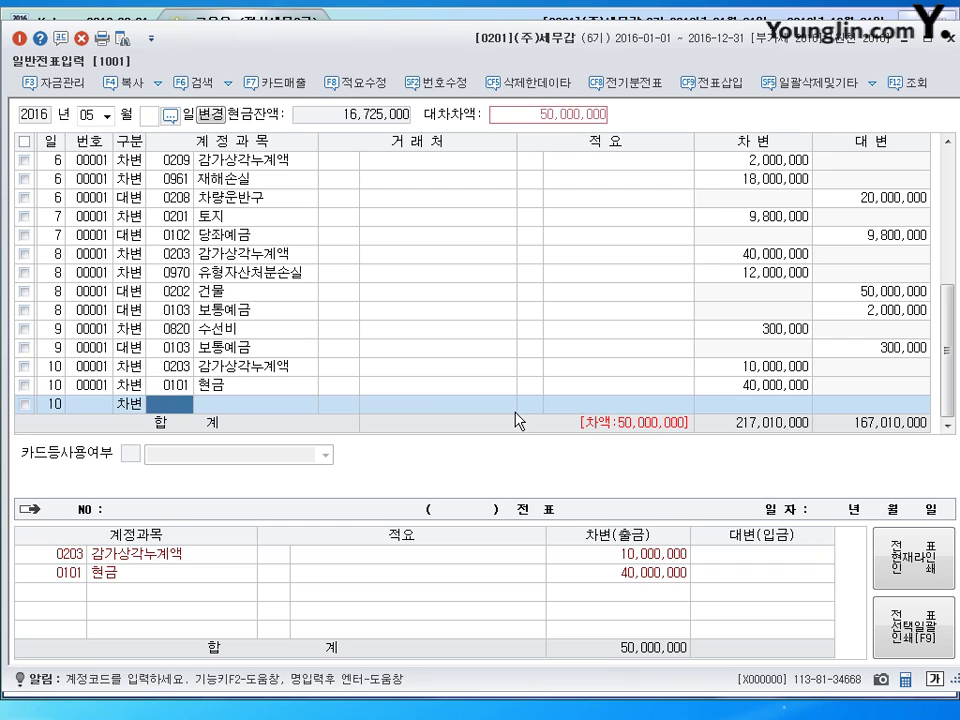
Add a day 10 debit of 30,000,000 to account 0102 당좌예금
text(102)
key(Return)
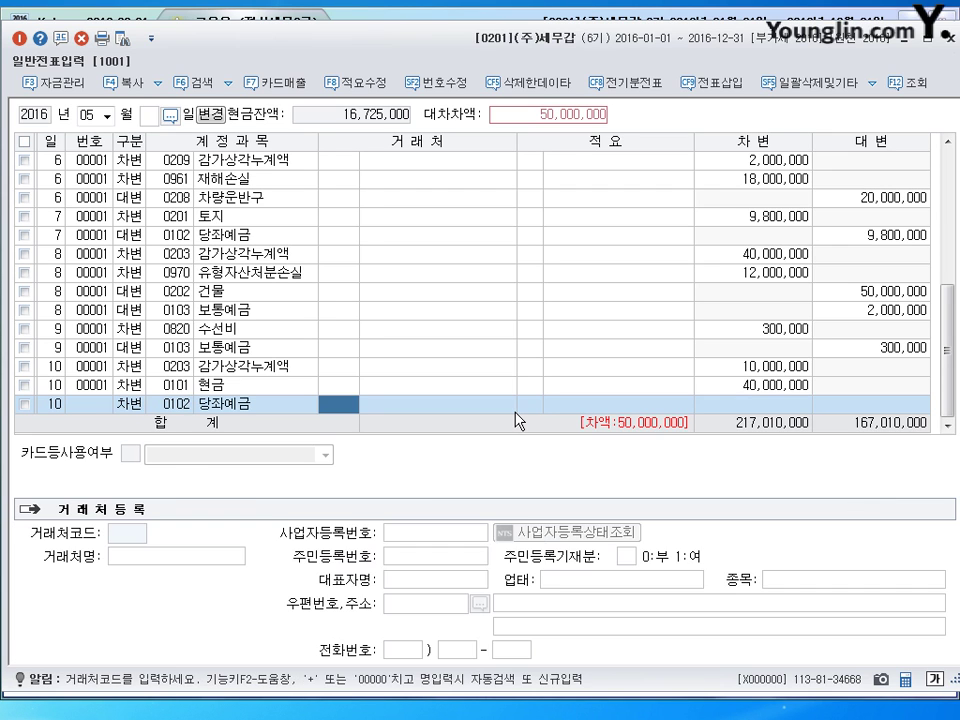
key(Return)
key(Return)
text(30000000)
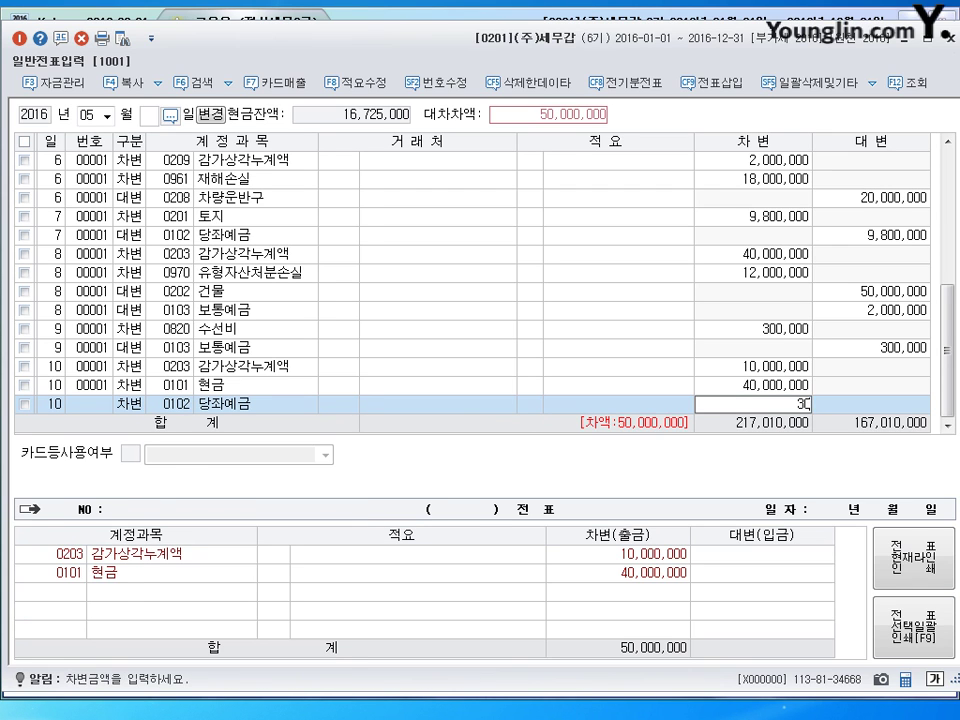
key(Return)
Add a day 10 credit of 63,000,000 to account 0202 건물
text(4)
text(202)
key(Return)
key(Return)
key(Return)
key(Return)
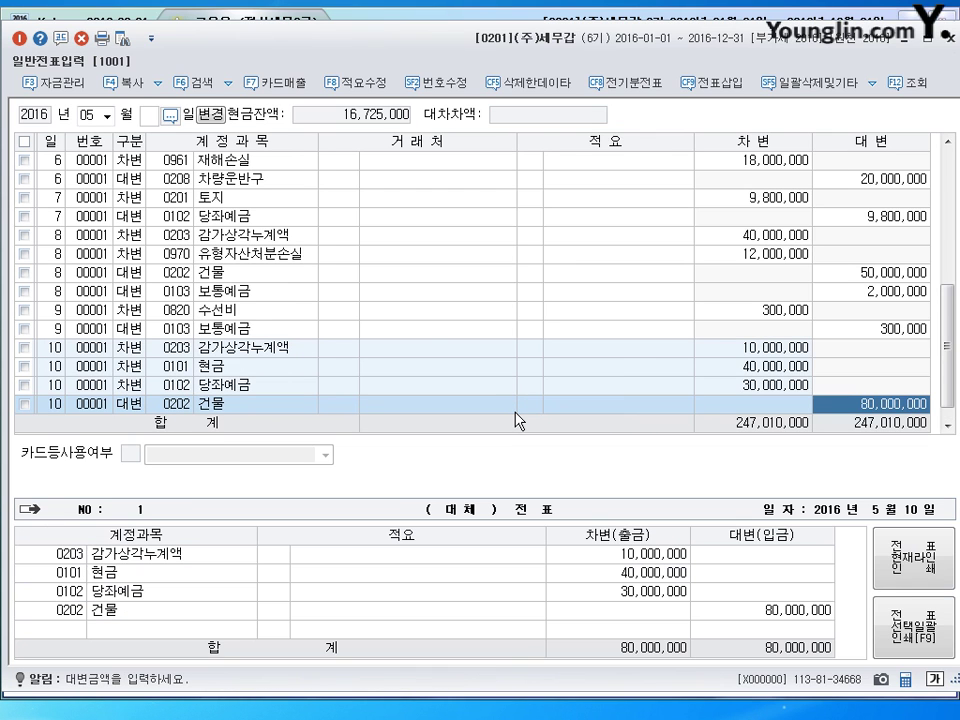
text(35)
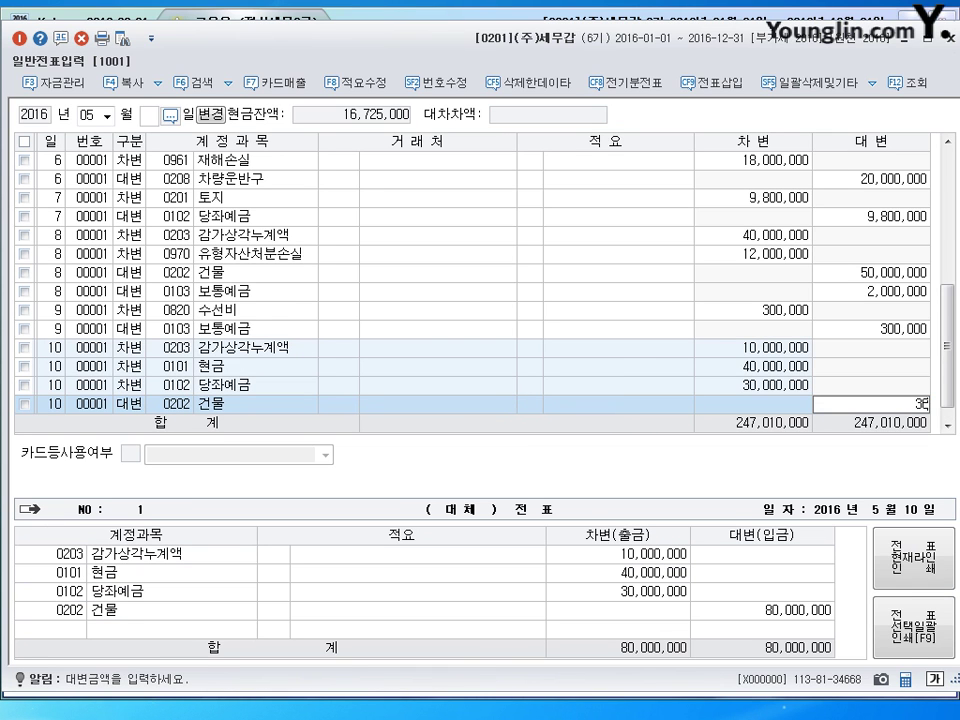
key(BackSpace)
key(BackSpace)
text(63,000,000)
key(Return)
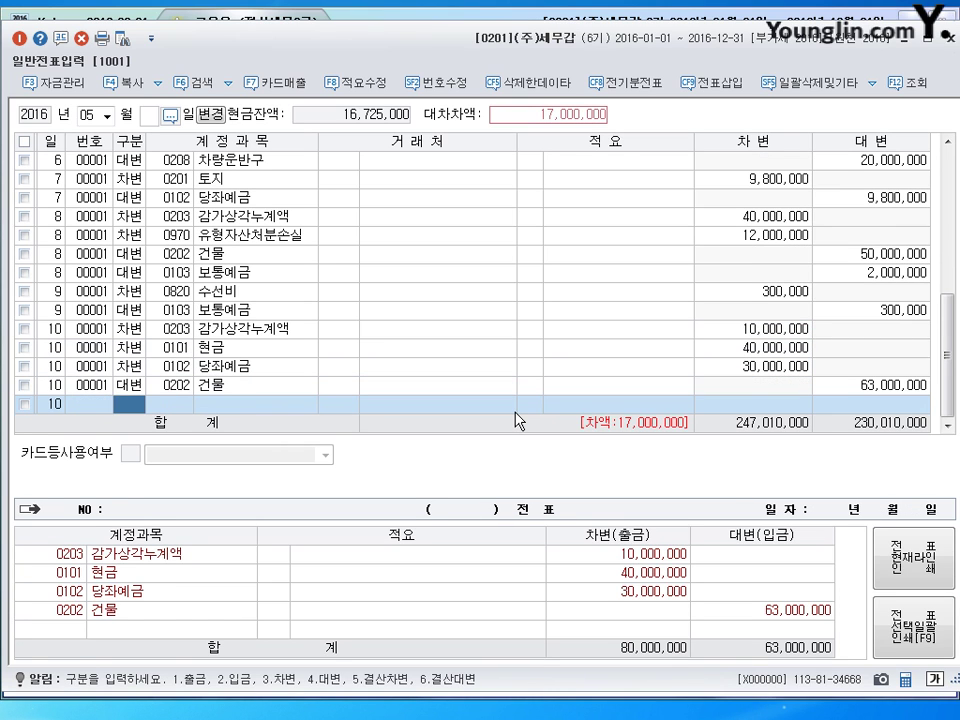
Balance the day 10 voucher with a credit of 17,000,000 to account 0914 유형자산처분이익
text(4)
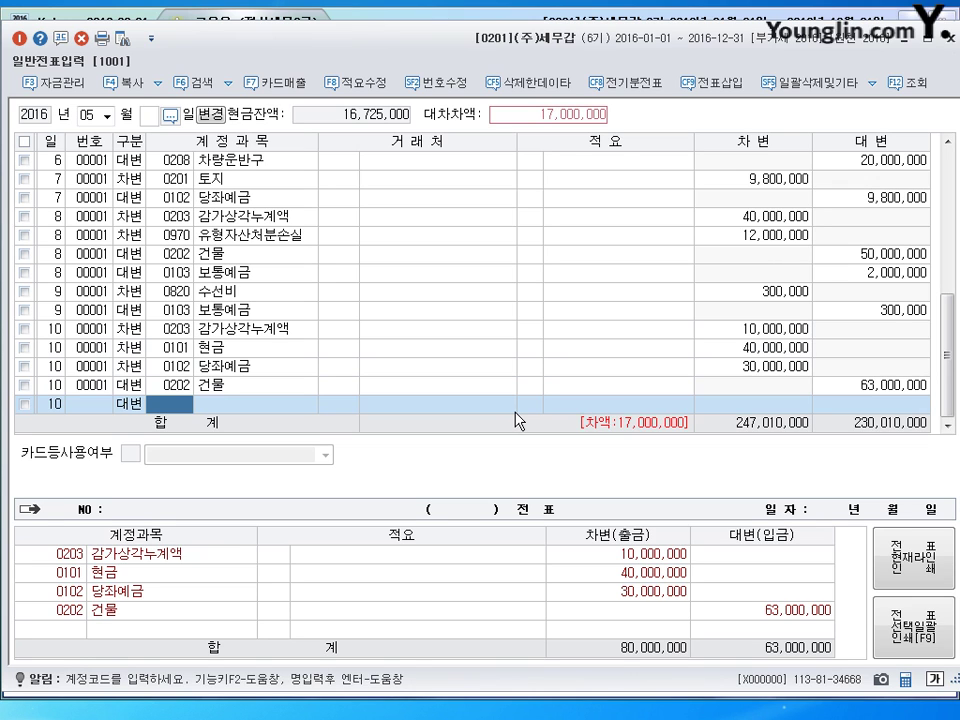
text(0914)
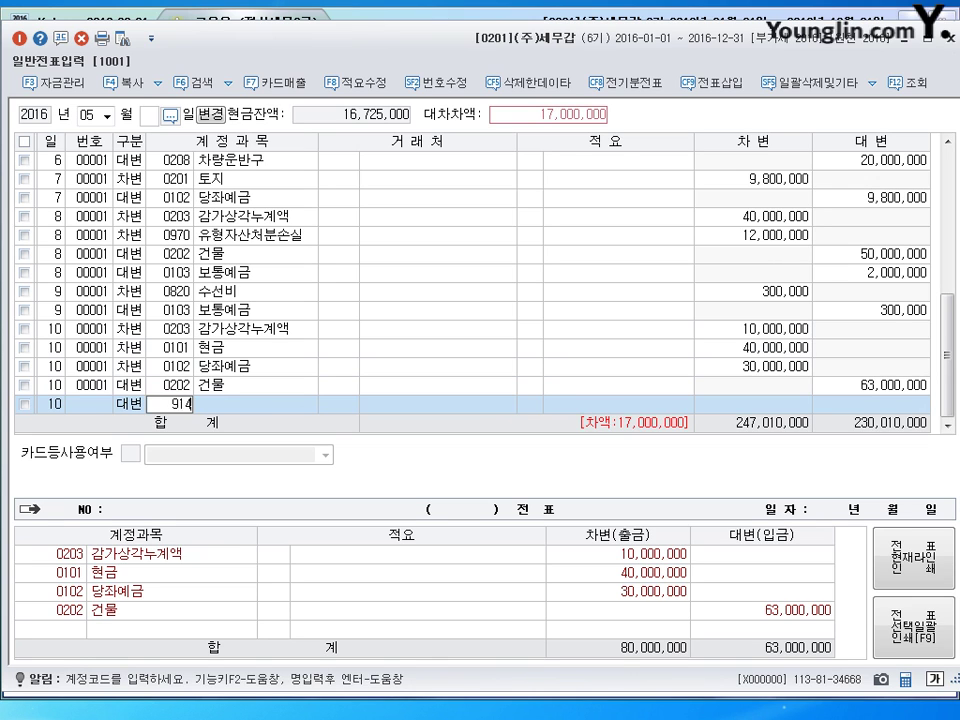
key(Return)
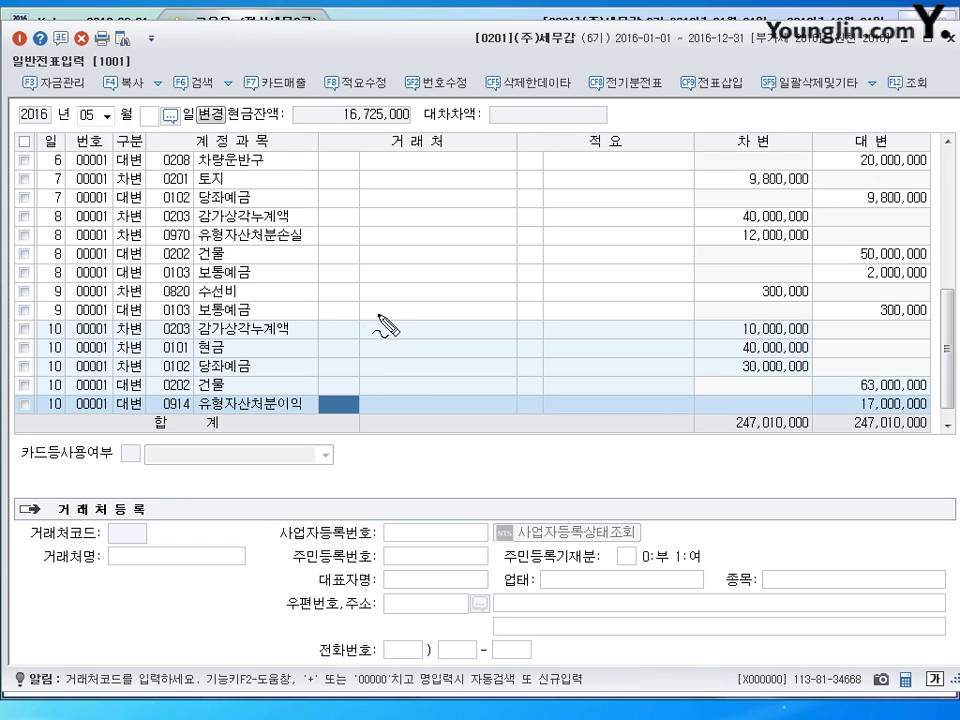
drag(145, 331, 290, 323)
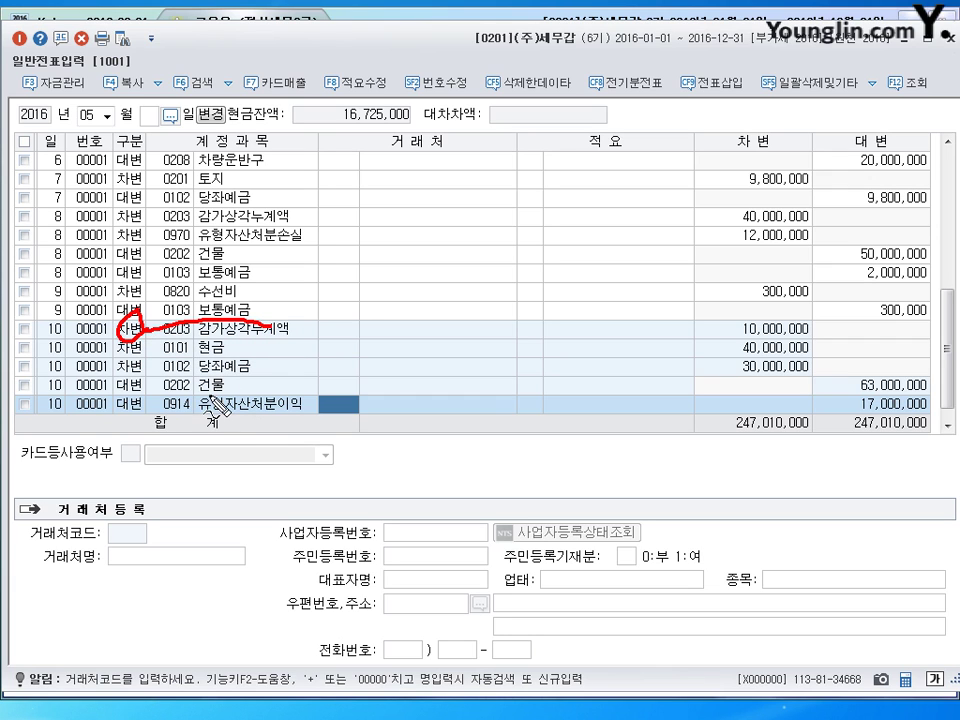
drag(126, 372, 91, 426)
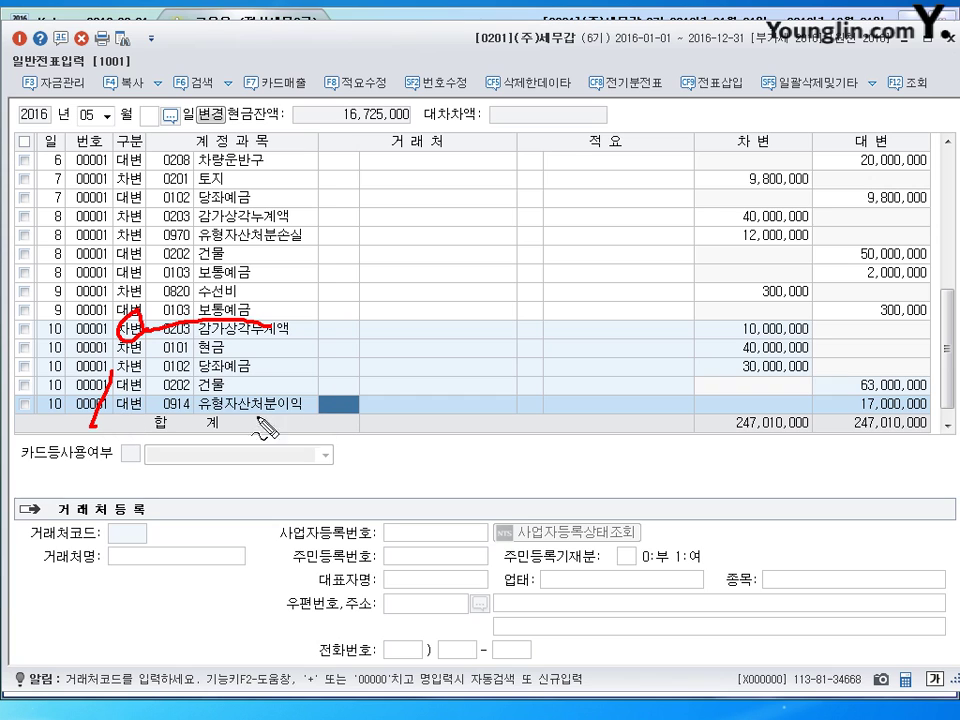
drag(252, 341, 259, 370)
mouse_move(279, 344)
mouse_down()
mouse_move(276, 355)
mouse_move(296, 346)
mouse_move(299, 358)
mouse_move(340, 358)
mouse_move(345, 368)
mouse_move(372, 358)
mouse_move(424, 362)
mouse_up()
drag(432, 334, 434, 362)
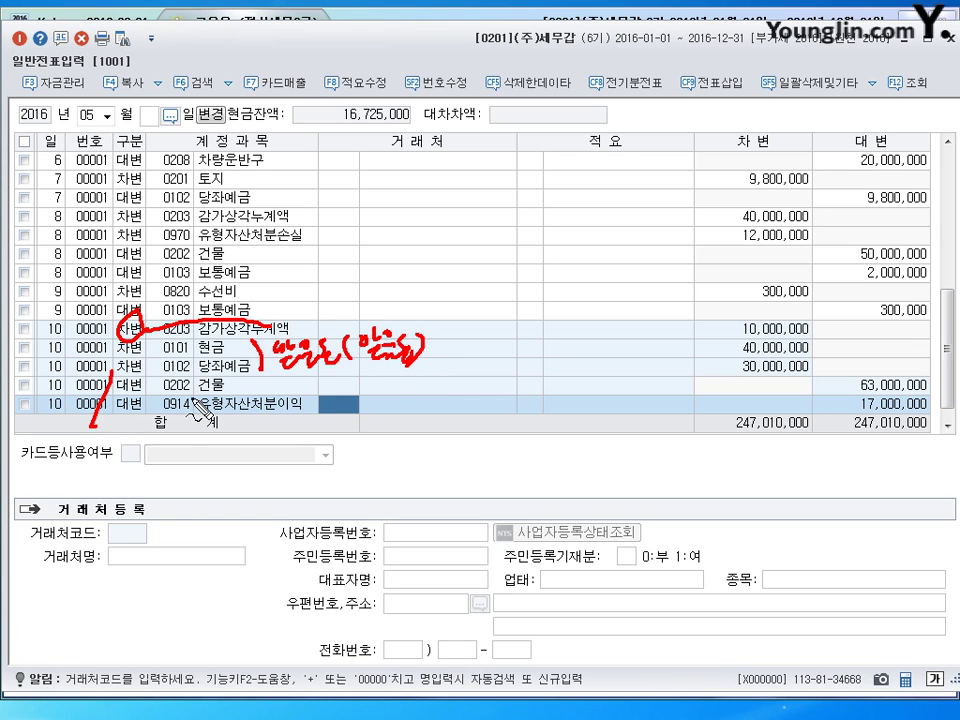
drag(160, 397, 250, 393)
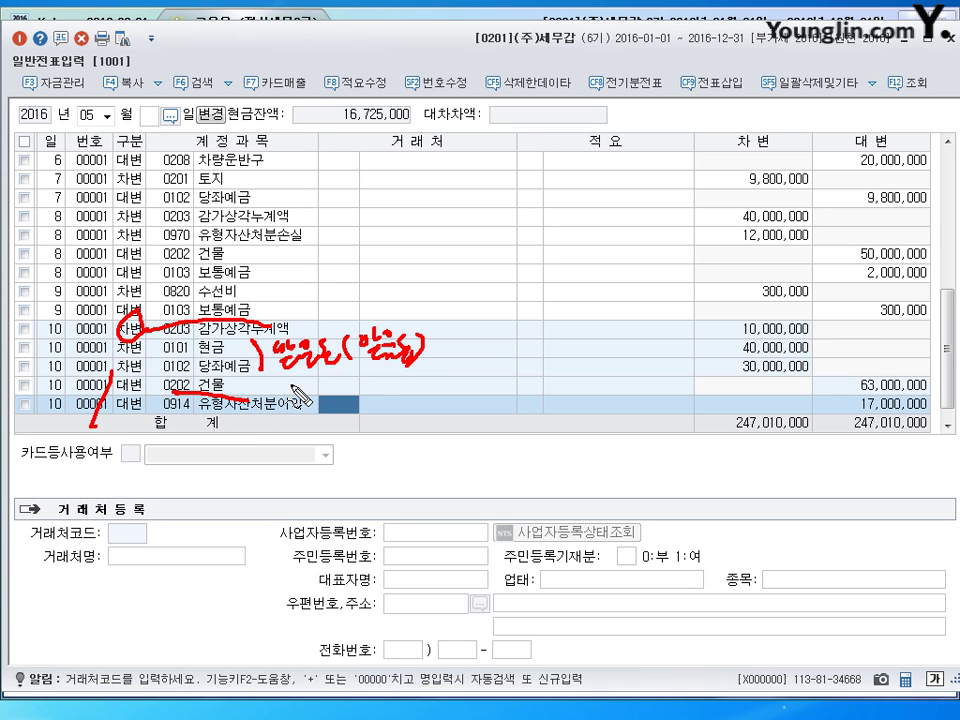
mouse_move(948, 384)
mouse_down()
mouse_move(952, 362)
mouse_move(940, 390)
mouse_move(852, 380)
mouse_move(942, 390)
mouse_up()
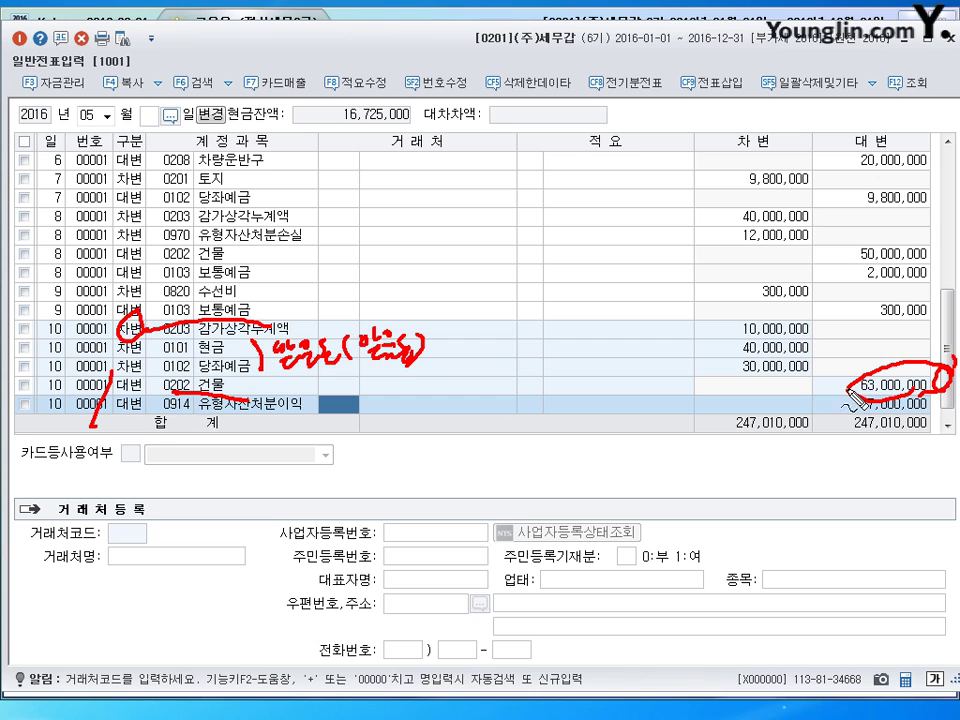
drag(860, 390, 797, 396)
mouse_move(626, 378)
mouse_down()
mouse_move(650, 412)
mouse_move(688, 394)
mouse_move(705, 418)
mouse_move(726, 414)
mouse_up()
drag(726, 402, 731, 402)
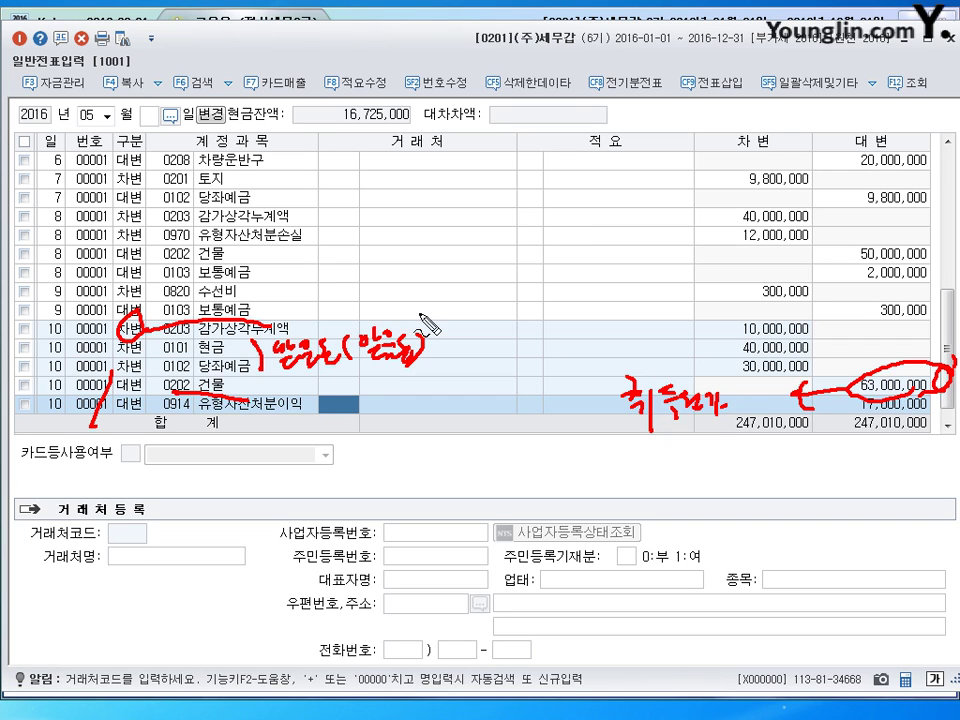
mouse_move(845, 372)
mouse_down()
mouse_move(700, 340)
mouse_move(285, 328)
mouse_up()
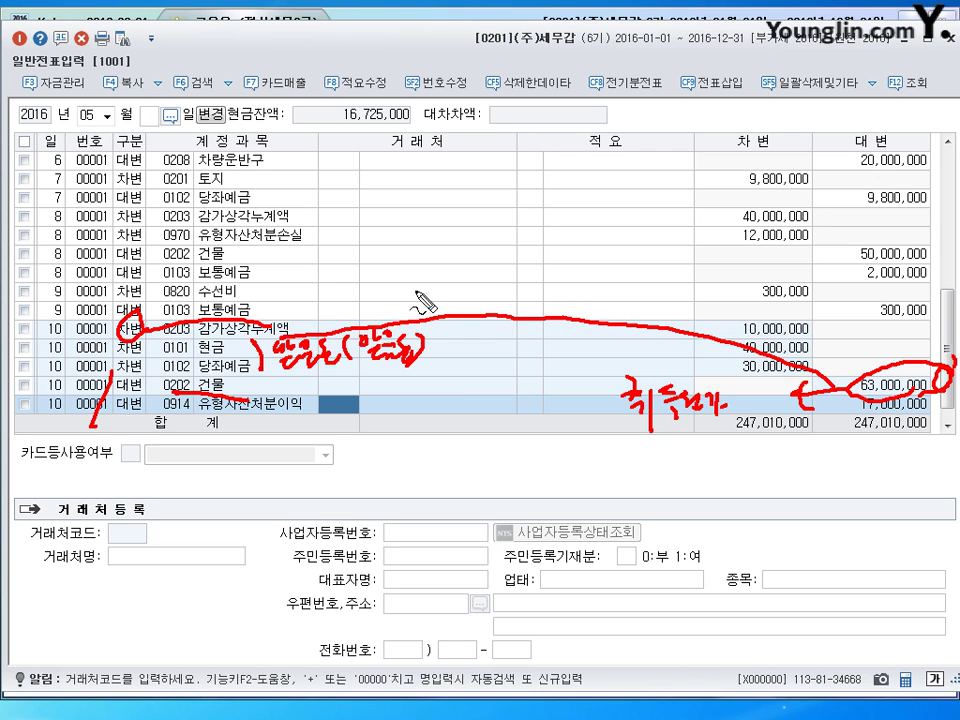
mouse_move(464, 282)
mouse_down()
mouse_move(472, 302)
mouse_move(484, 301)
mouse_up()
mouse_move(494, 296)
mouse_down()
mouse_move(492, 305)
mouse_move(515, 293)
mouse_move(575, 292)
mouse_up()
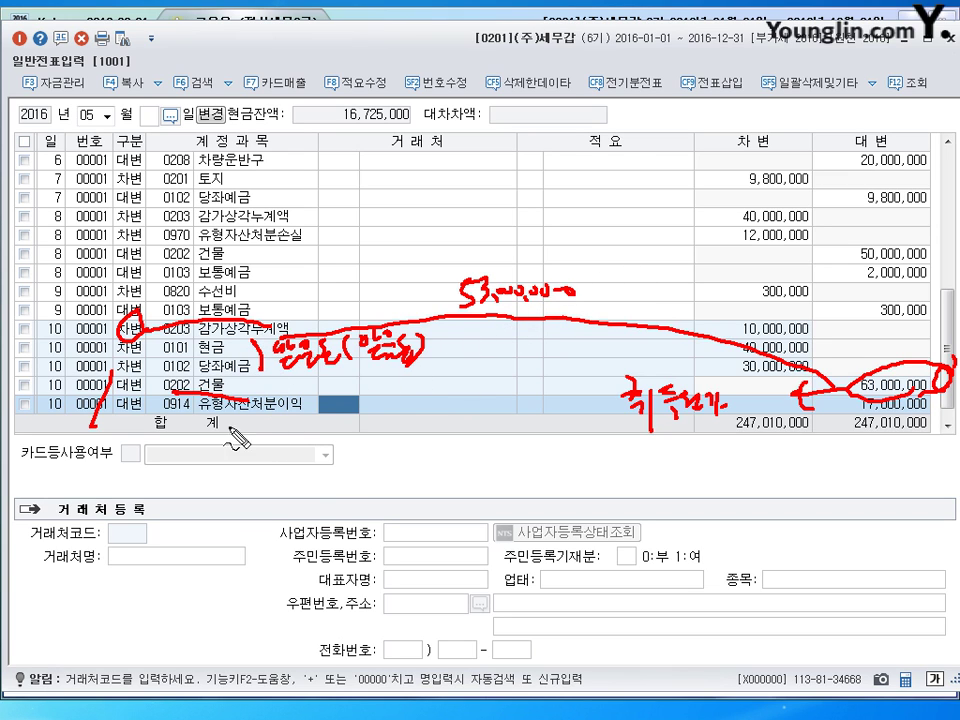
mouse_move(295, 402)
mouse_down()
mouse_move(313, 400)
mouse_move(306, 408)
mouse_up()
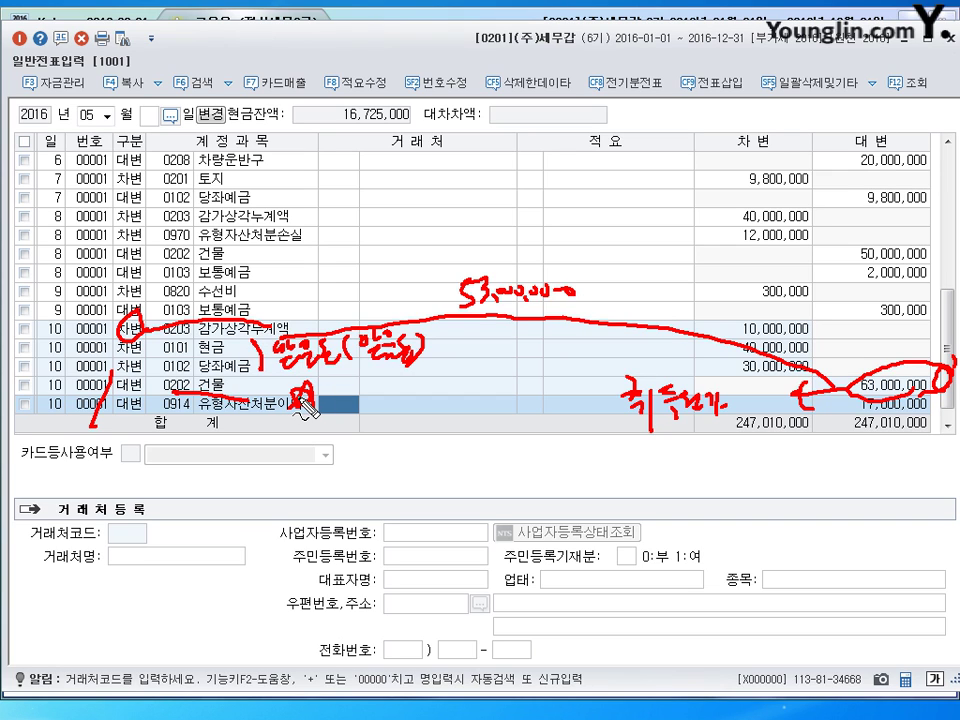
key(Escape)
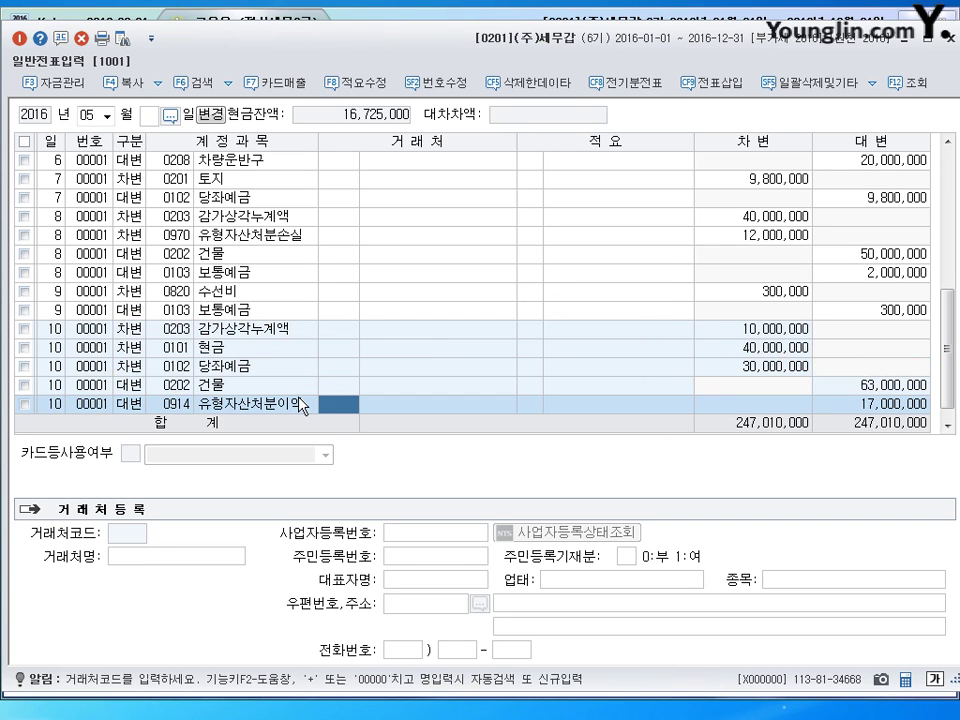